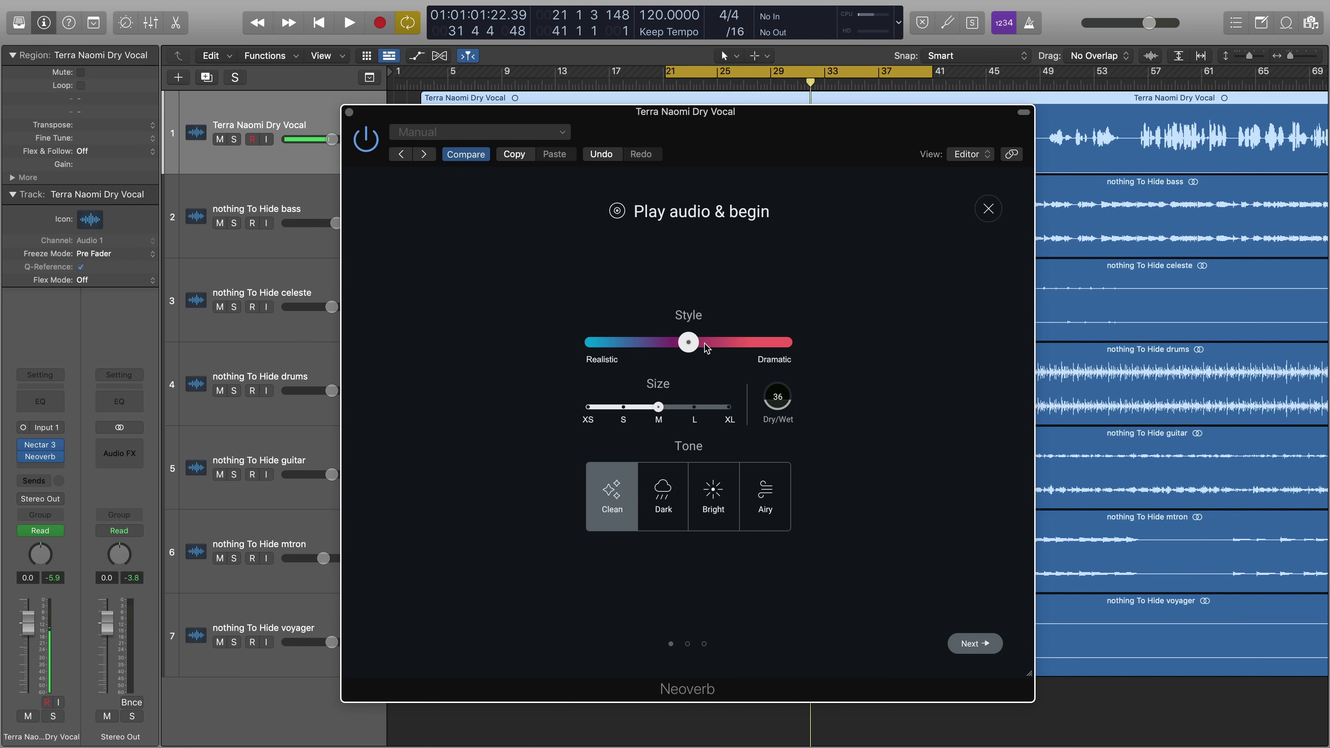
Solo the dry vocal track and shift the reverb Style slightly towards Dramatic while it plays
{"action": "key", "text": "s"}
{"action": "key", "text": "space"}
{"action": "mouse_move", "coordinate": [690, 343]}
{"action": "left_mouse_down"}
{"action": "mouse_move", "coordinate": [601, 344]}
{"action": "mouse_move", "coordinate": [787, 353]}
{"action": "mouse_move", "coordinate": [704, 352]}
{"action": "left_mouse_up"}
{"action": "key", "text": "space"}
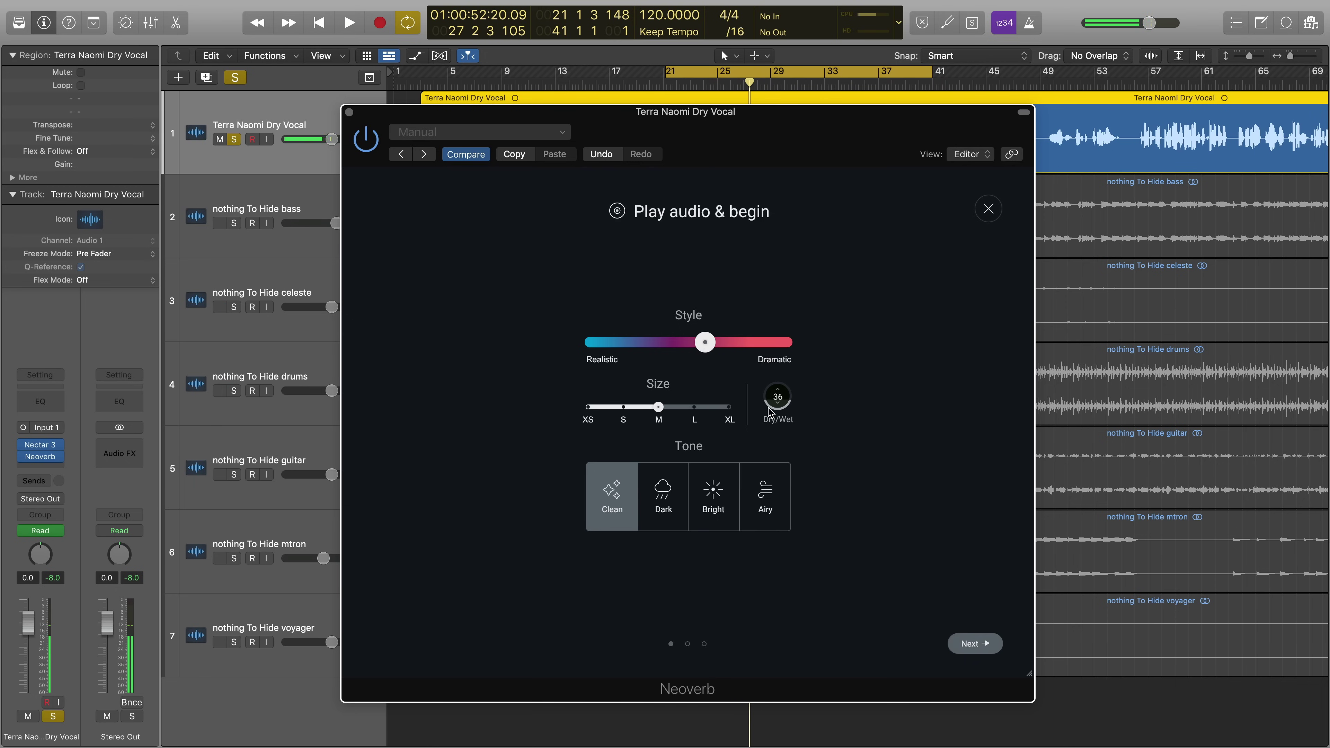
Reset Dry/Wet to 50 and audition the soloed vocal with the reverb Size at XS and at XL
{"action": "left_click", "coordinate": [778, 397], "text": "alt"}
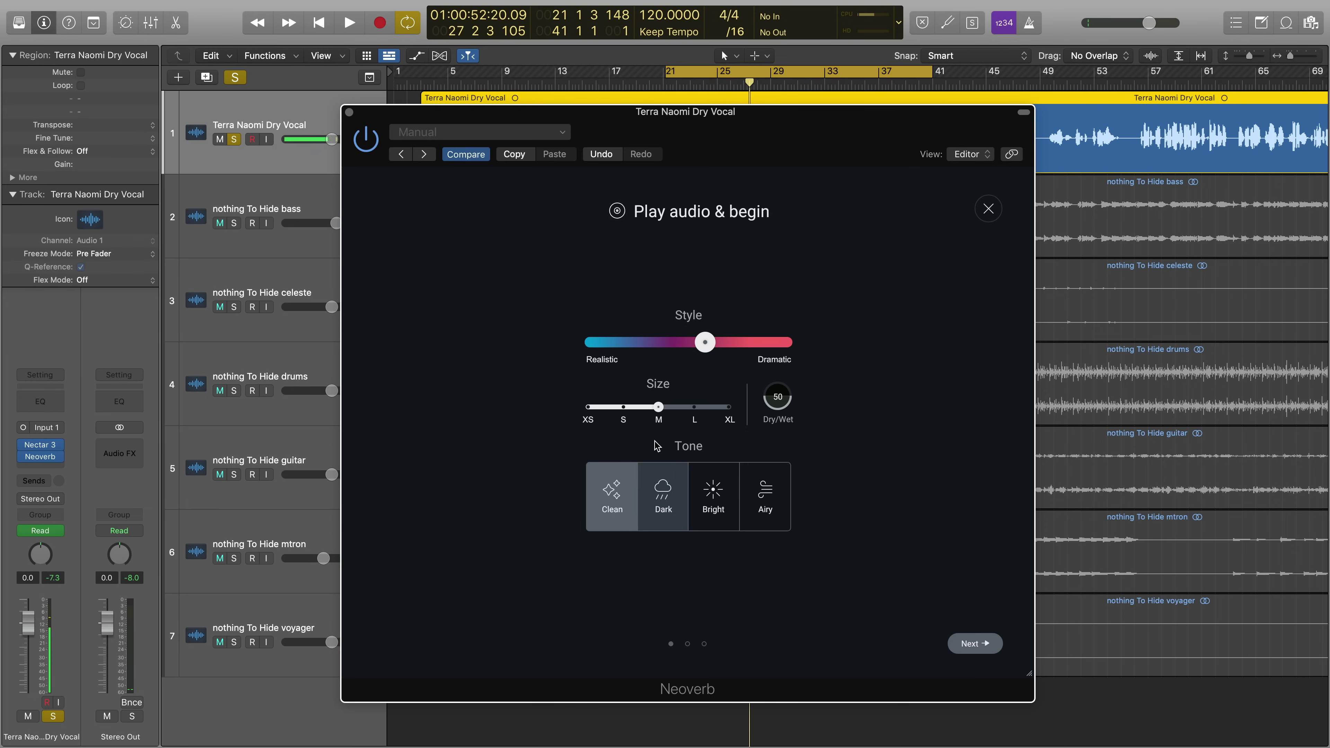
{"action": "left_click_drag", "start_coordinate": [654, 409], "coordinate": [581, 410]}
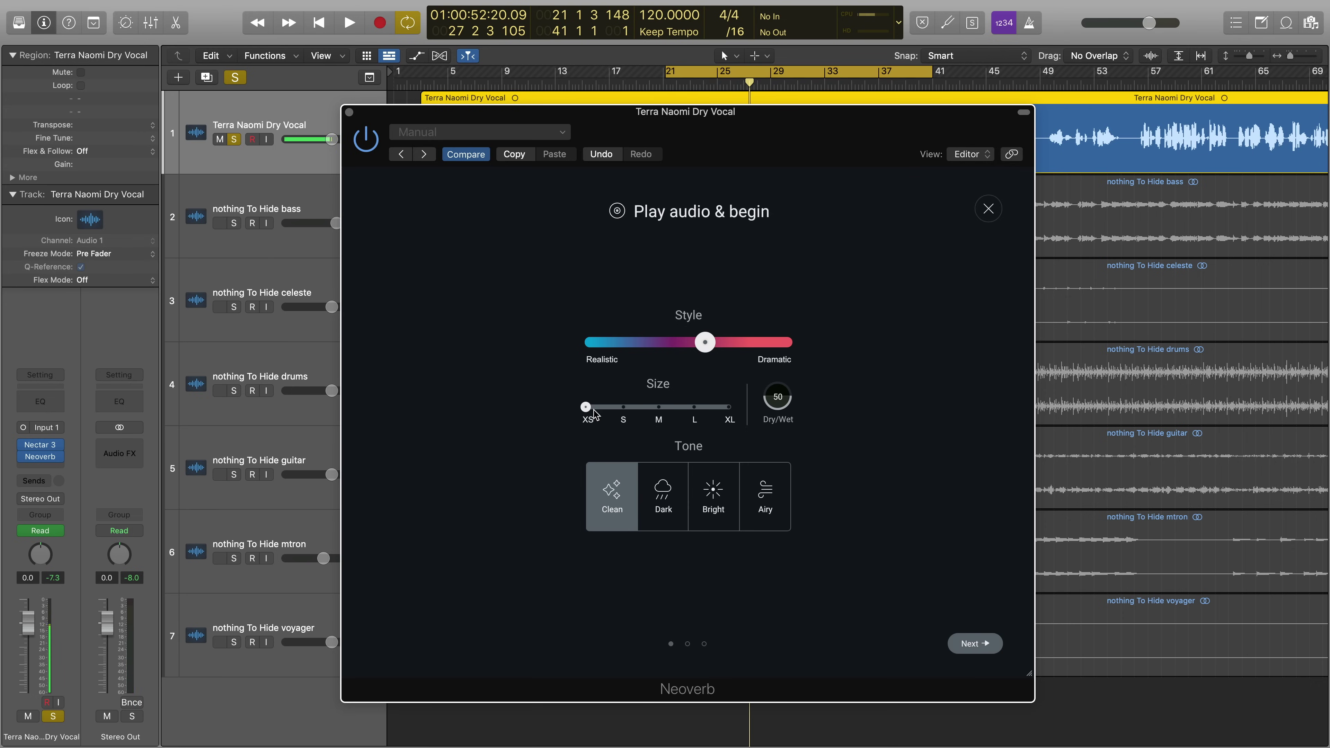
{"action": "key", "text": "space"}
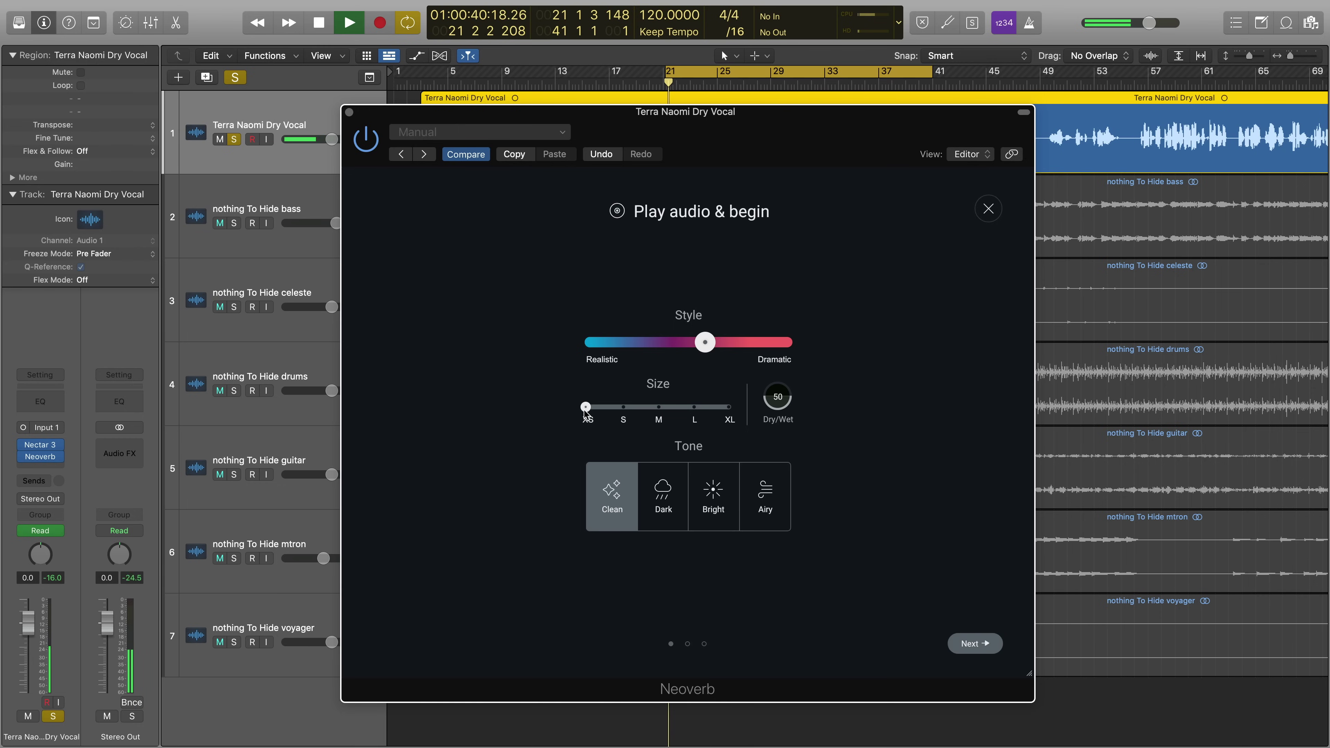
{"action": "left_click_drag", "start_coordinate": [586, 411], "coordinate": [740, 411]}
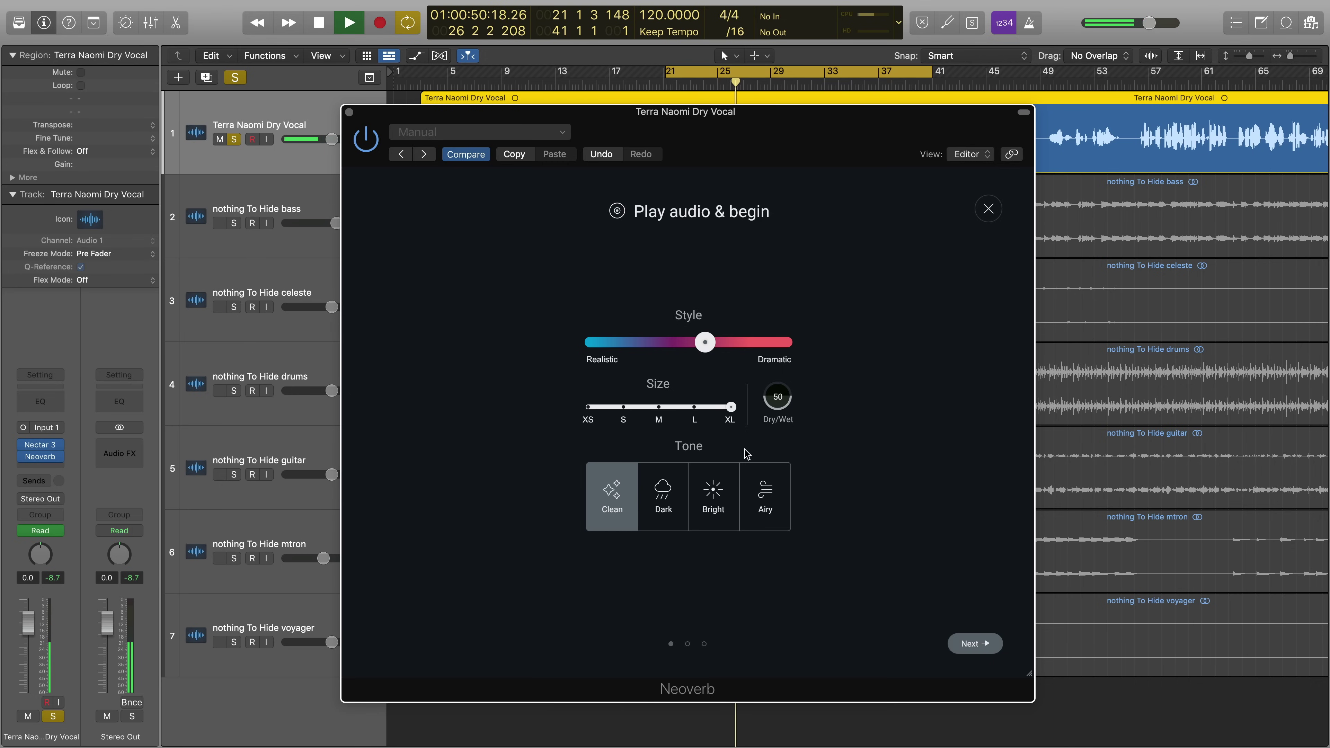
{"action": "key", "text": "space"}
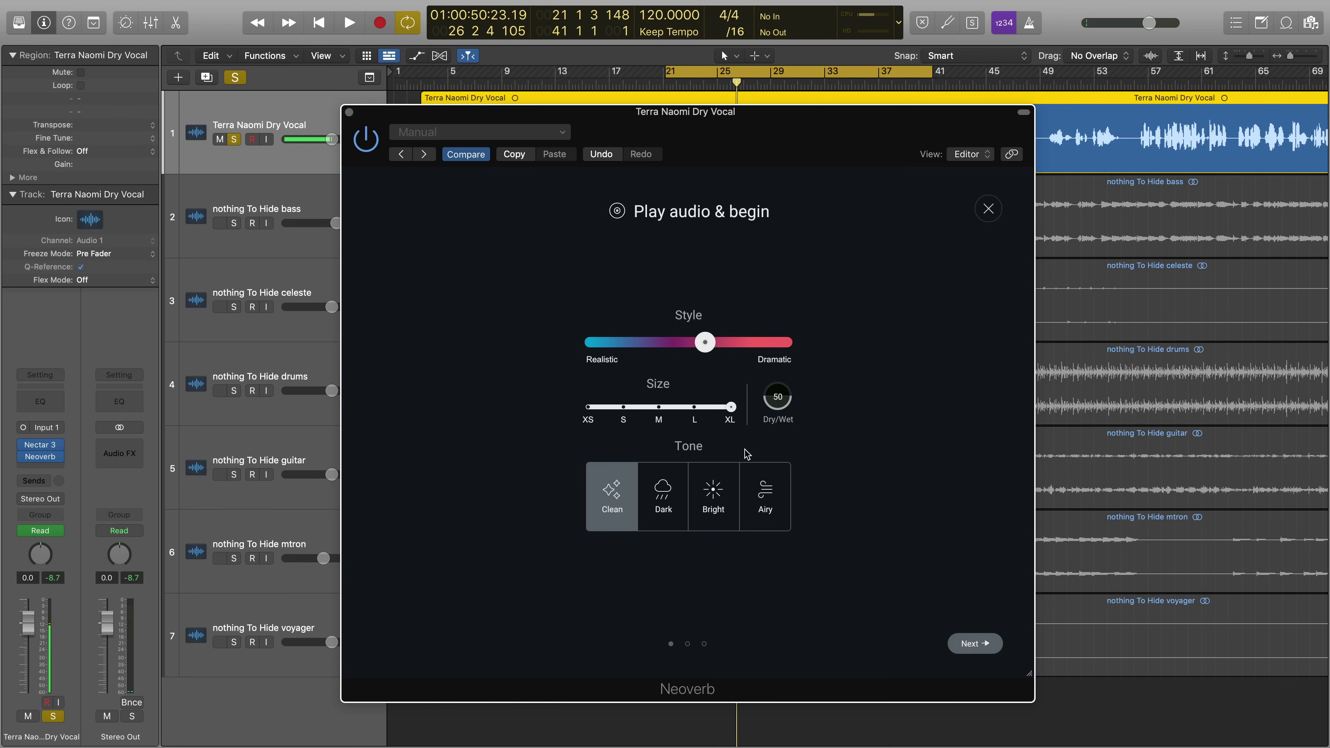
Unsolo the vocal and set the reverb Size to M while the full mix plays
{"action": "key", "text": "ctrl+s"}
{"action": "key", "text": "b"}
{"action": "key", "text": "space"}
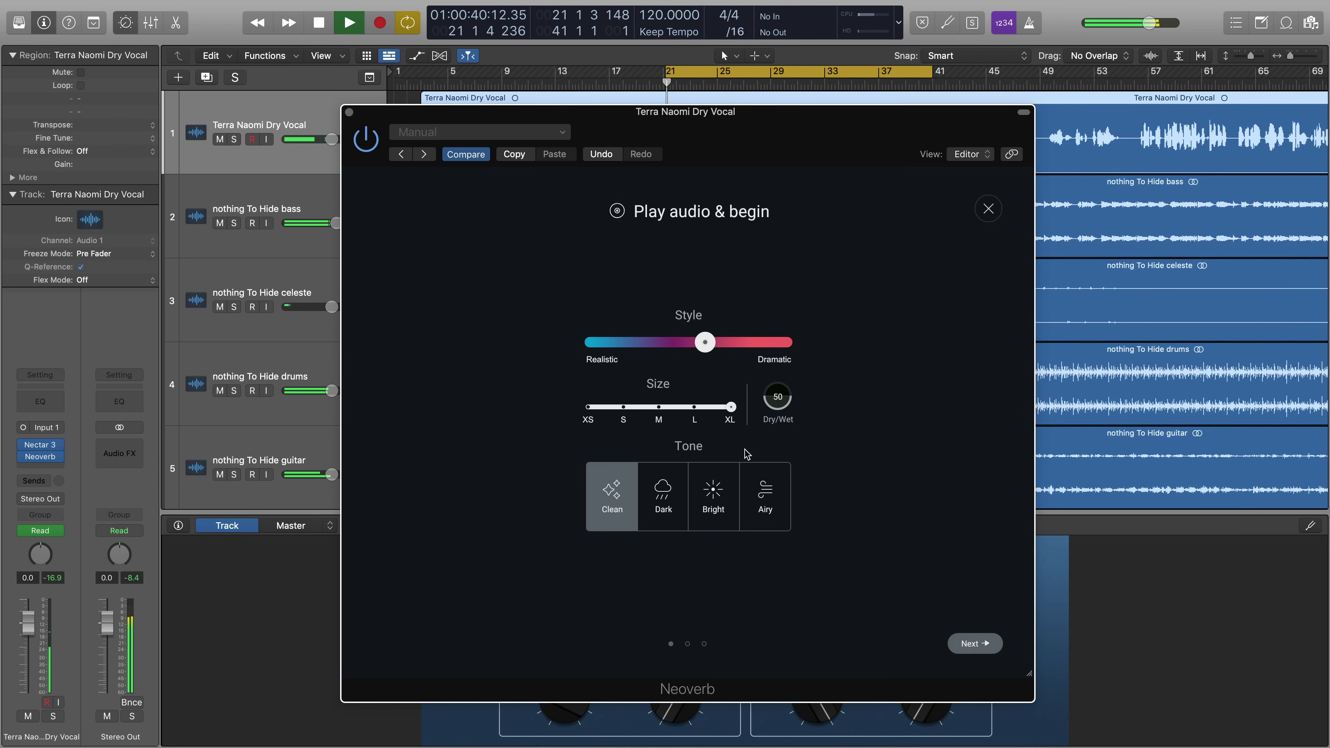
{"action": "left_click_drag", "start_coordinate": [730, 407], "coordinate": [659, 410]}
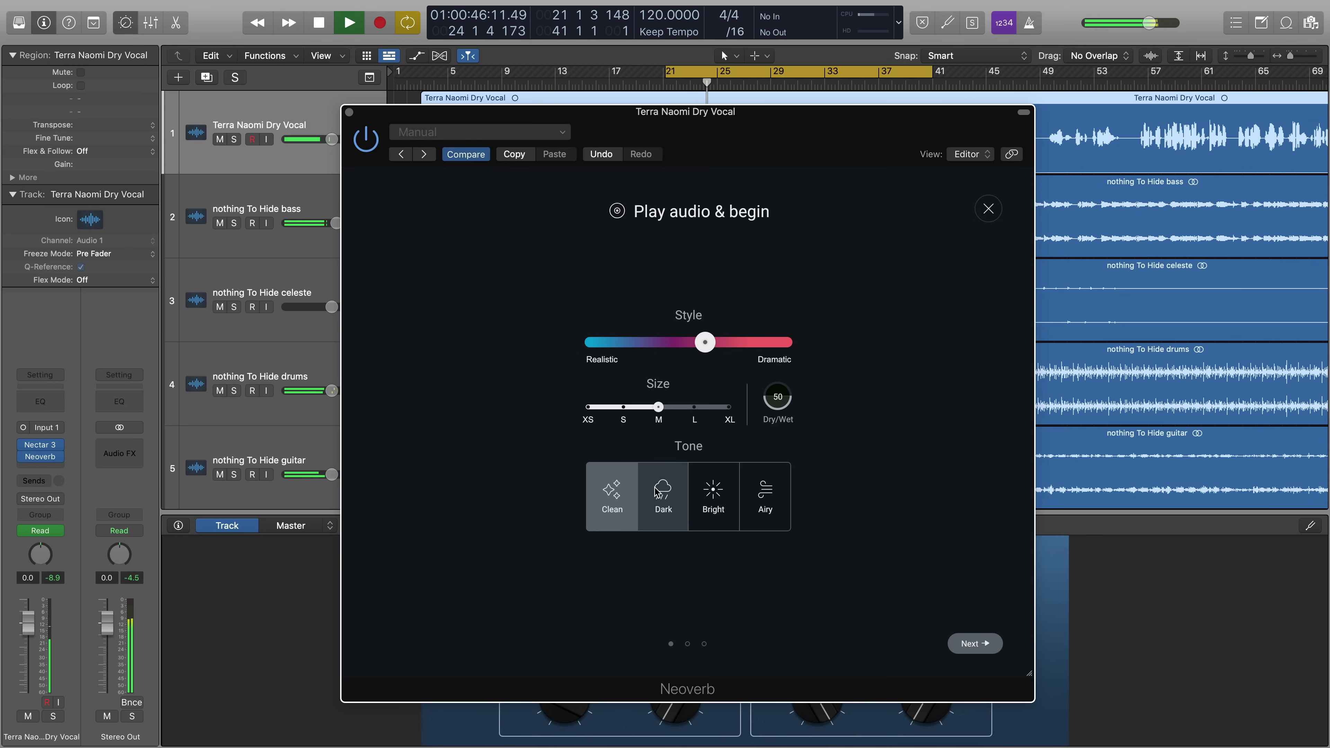
{"action": "key", "text": "space"}
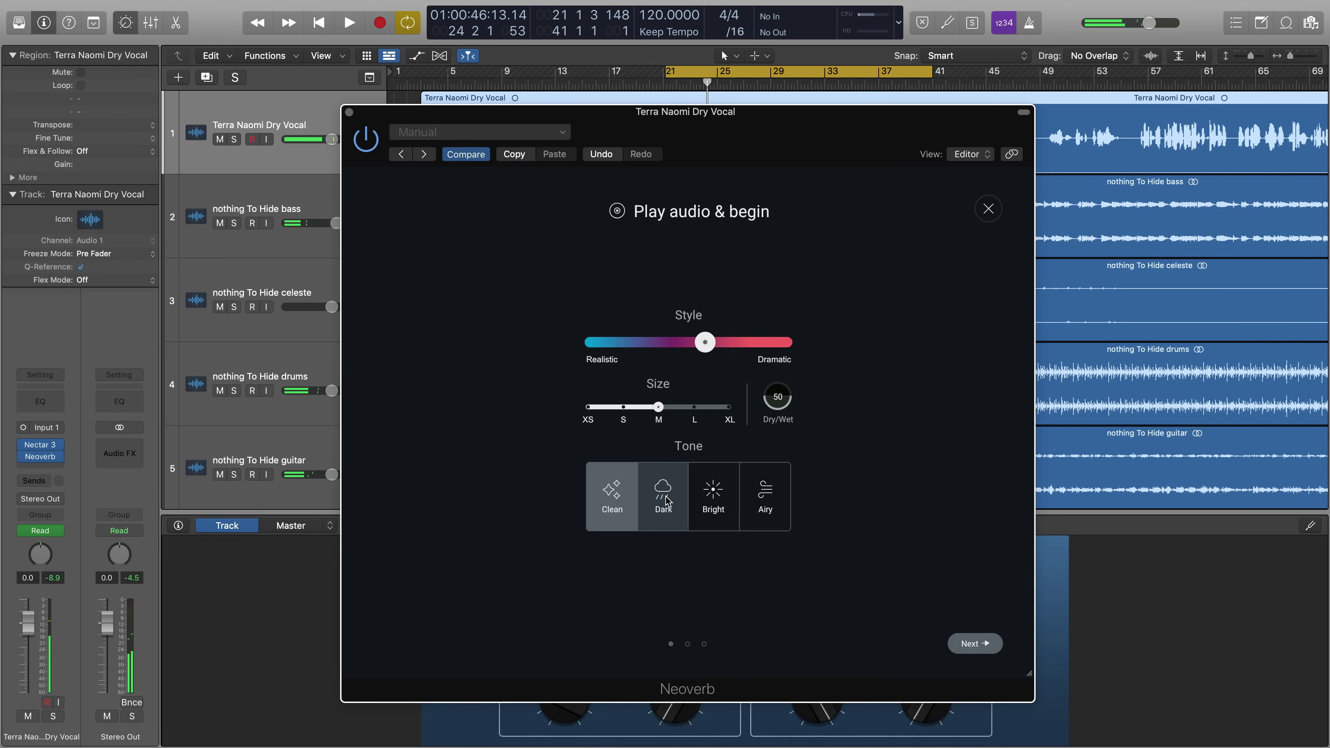
Solo the vocal and audition the Airy, Bright and Dark reverb tones
{"action": "key", "text": "s"}
{"action": "left_click", "coordinate": [769, 504]}
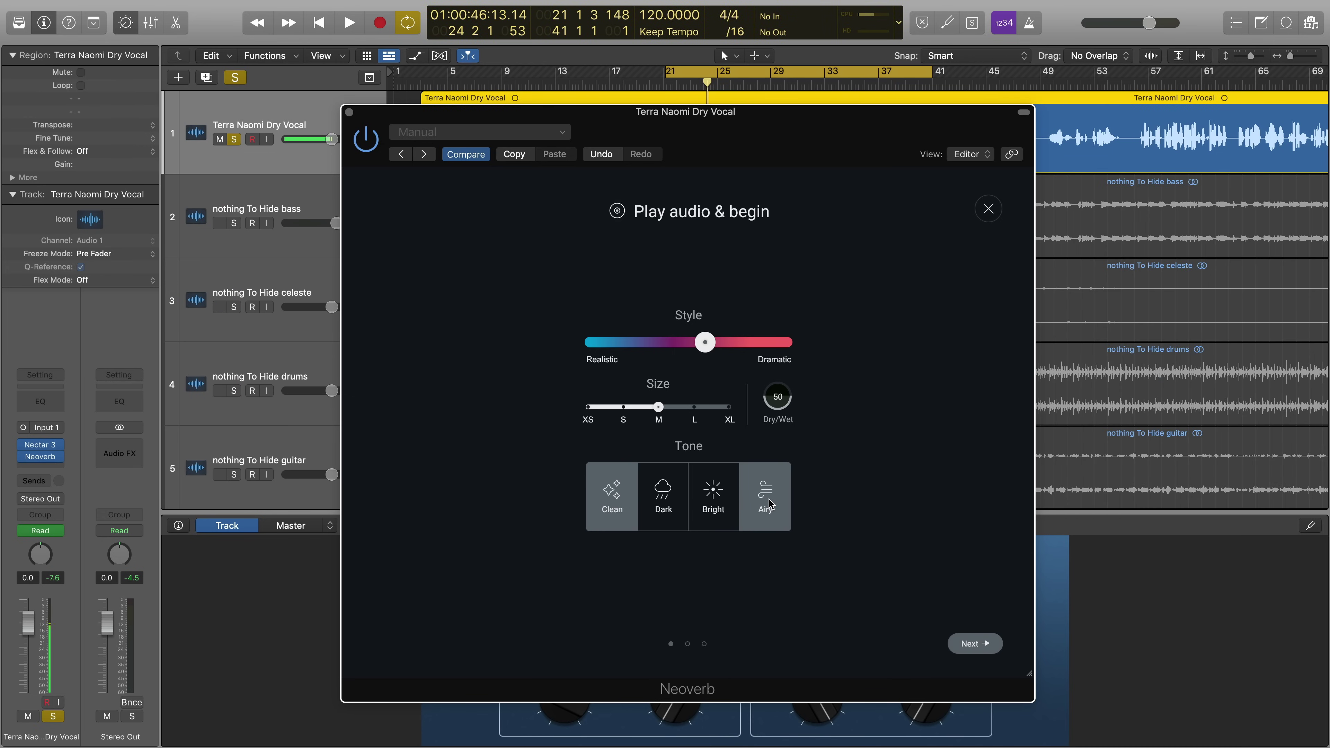
{"action": "key", "text": "space"}
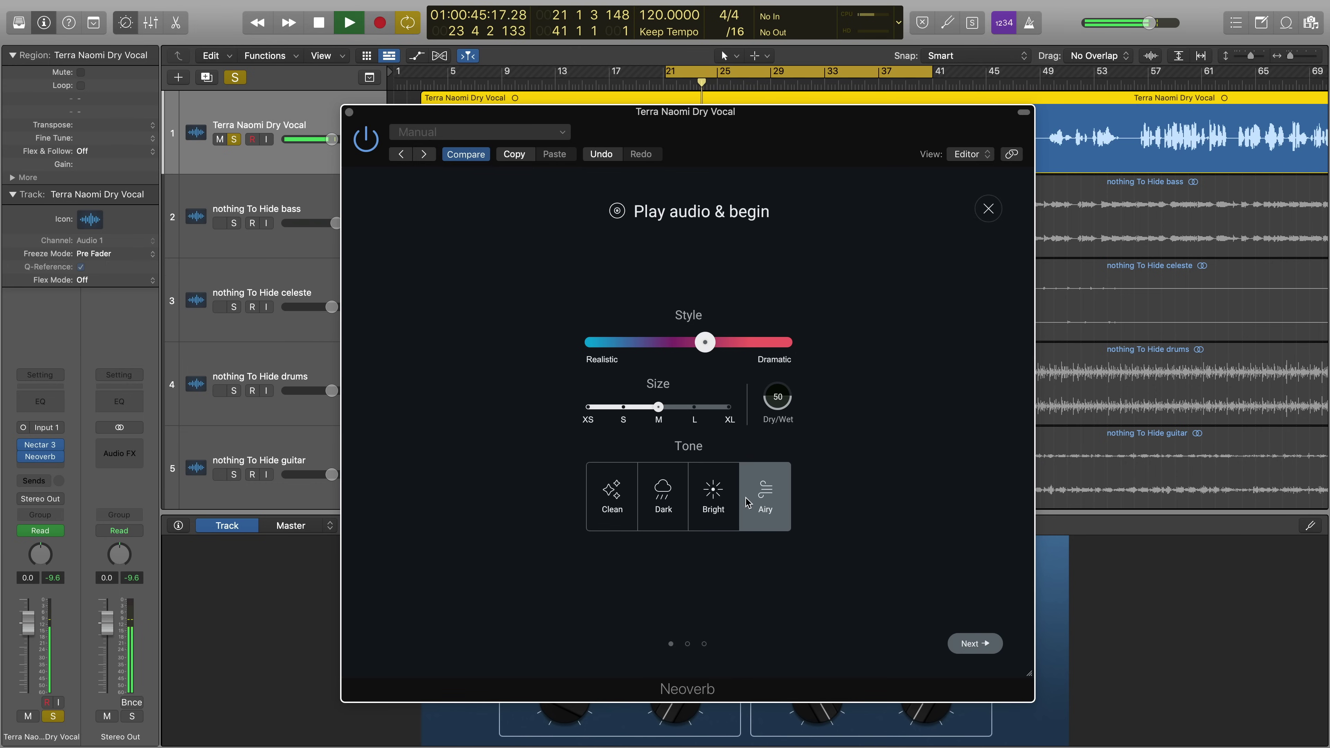
{"action": "left_click", "coordinate": [723, 496]}
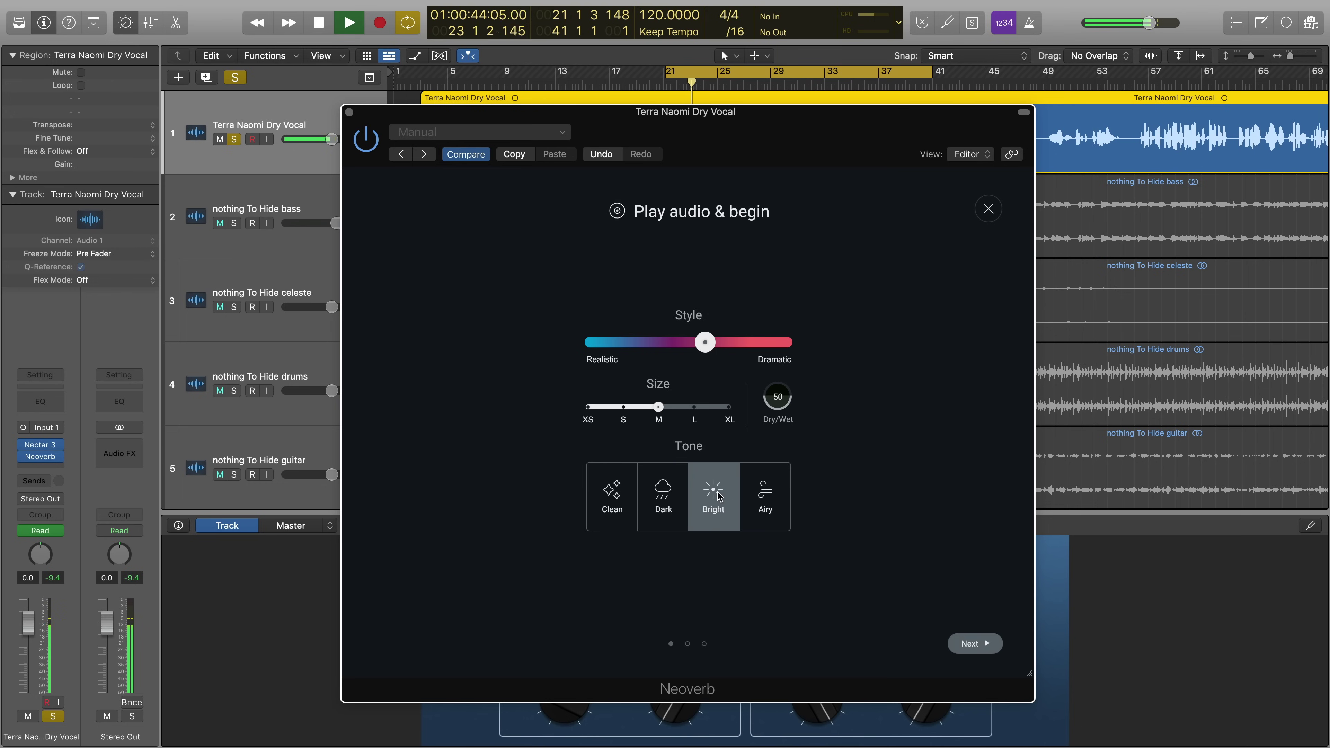
{"action": "key", "text": "space"}
{"action": "left_click", "coordinate": [670, 495]}
{"action": "key", "text": "space"}
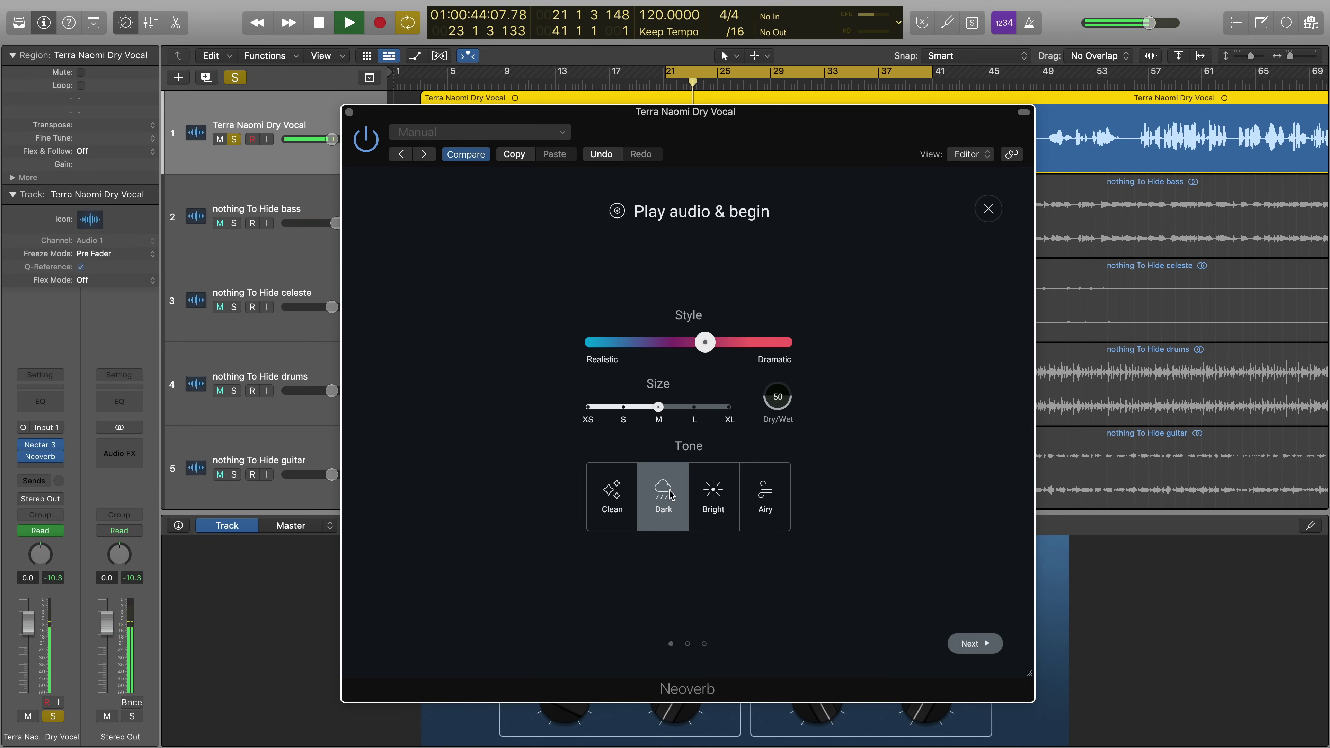
Set the reverb Tone to Clean and audition it on the soloed vocal
{"action": "left_click", "coordinate": [623, 495]}
{"action": "key", "text": "space"}
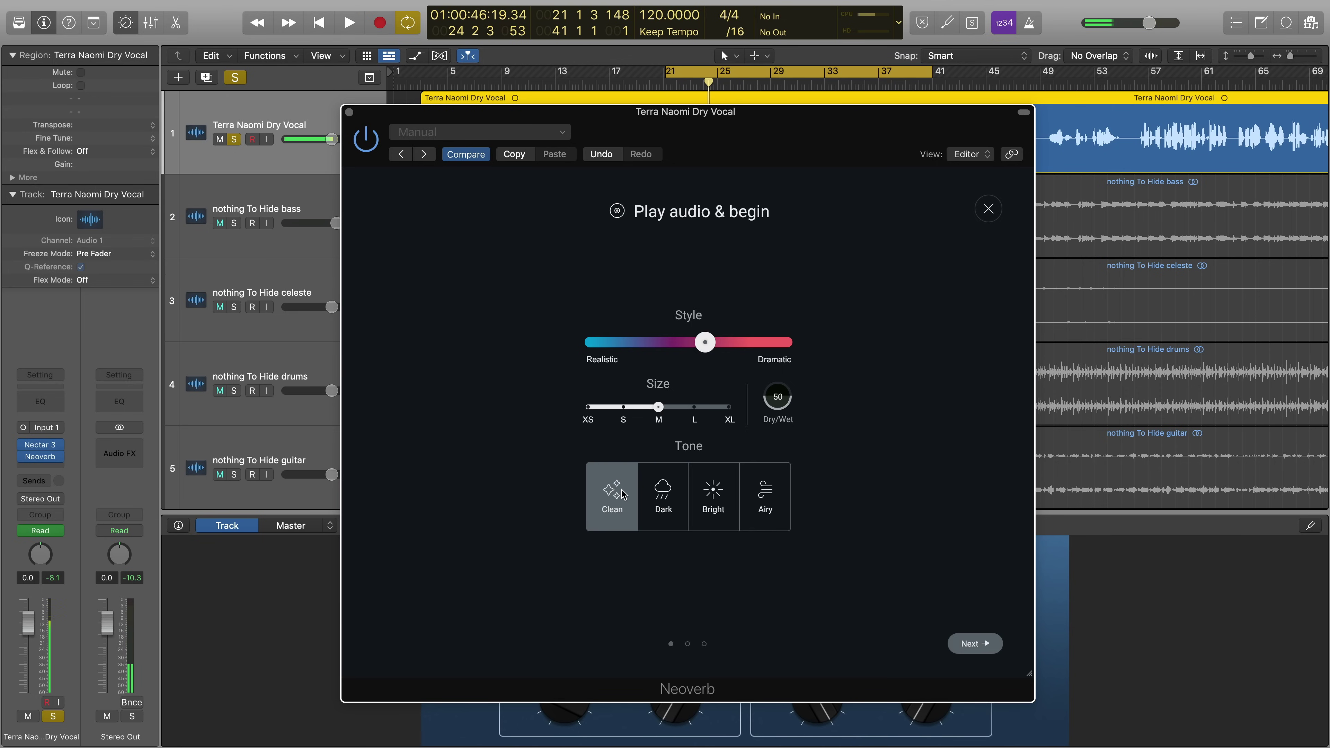
{"action": "key", "text": "space"}
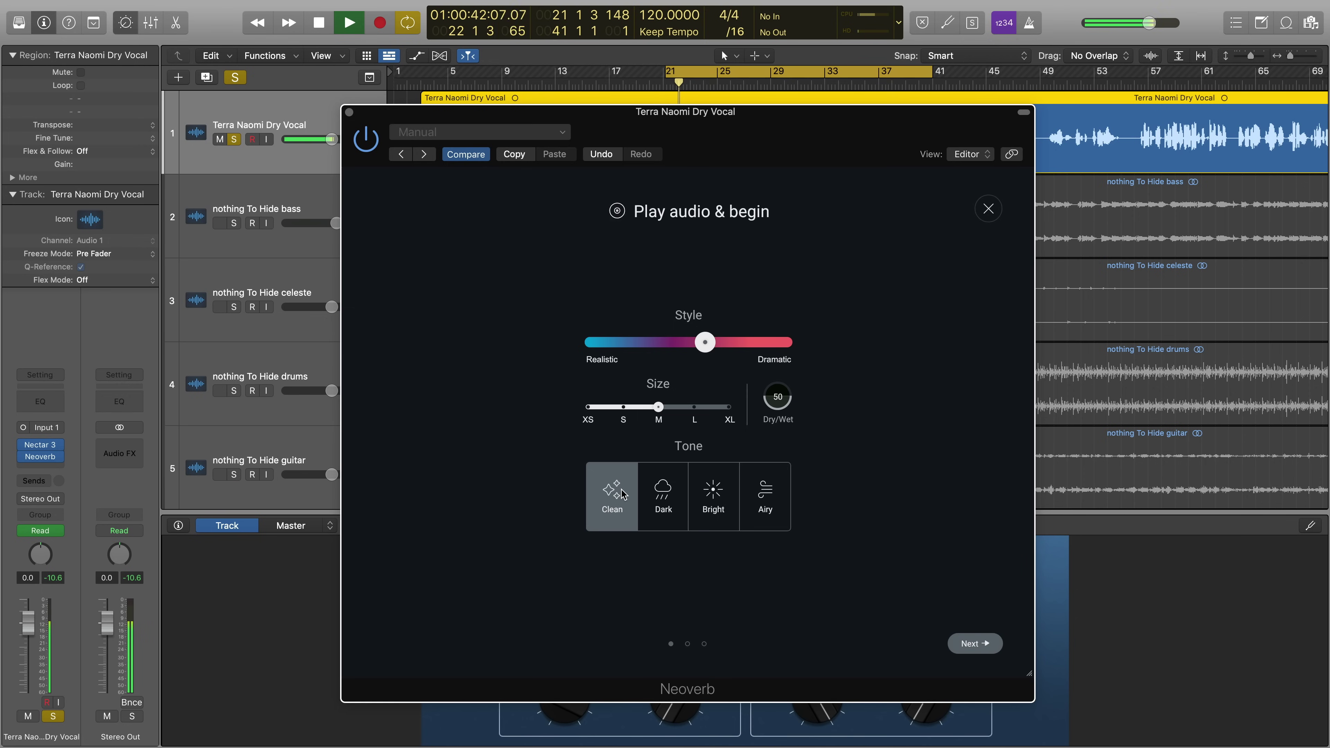
Unsolo the vocal and lower Dry/Wet to 39 while the full mix plays
{"action": "key", "text": "ctrl+s"}
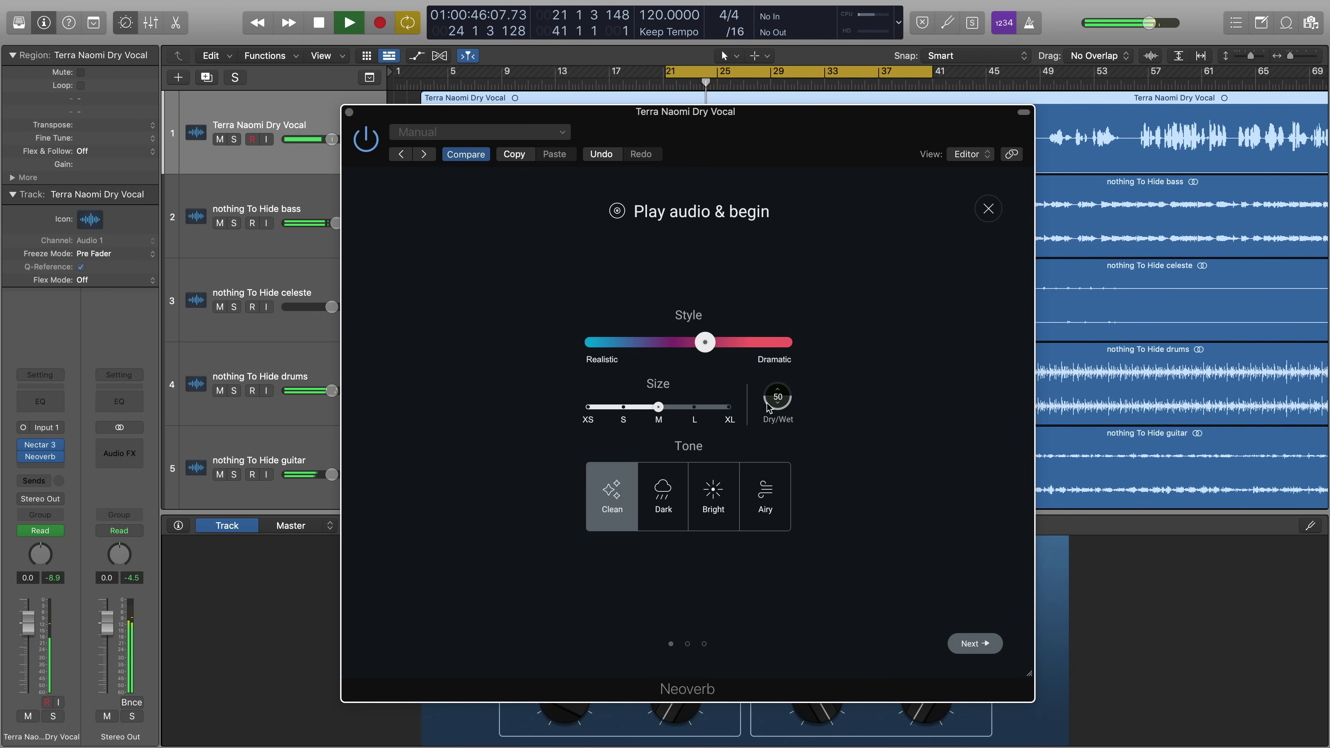
{"action": "left_click_drag", "start_coordinate": [767, 404], "coordinate": [768, 428]}
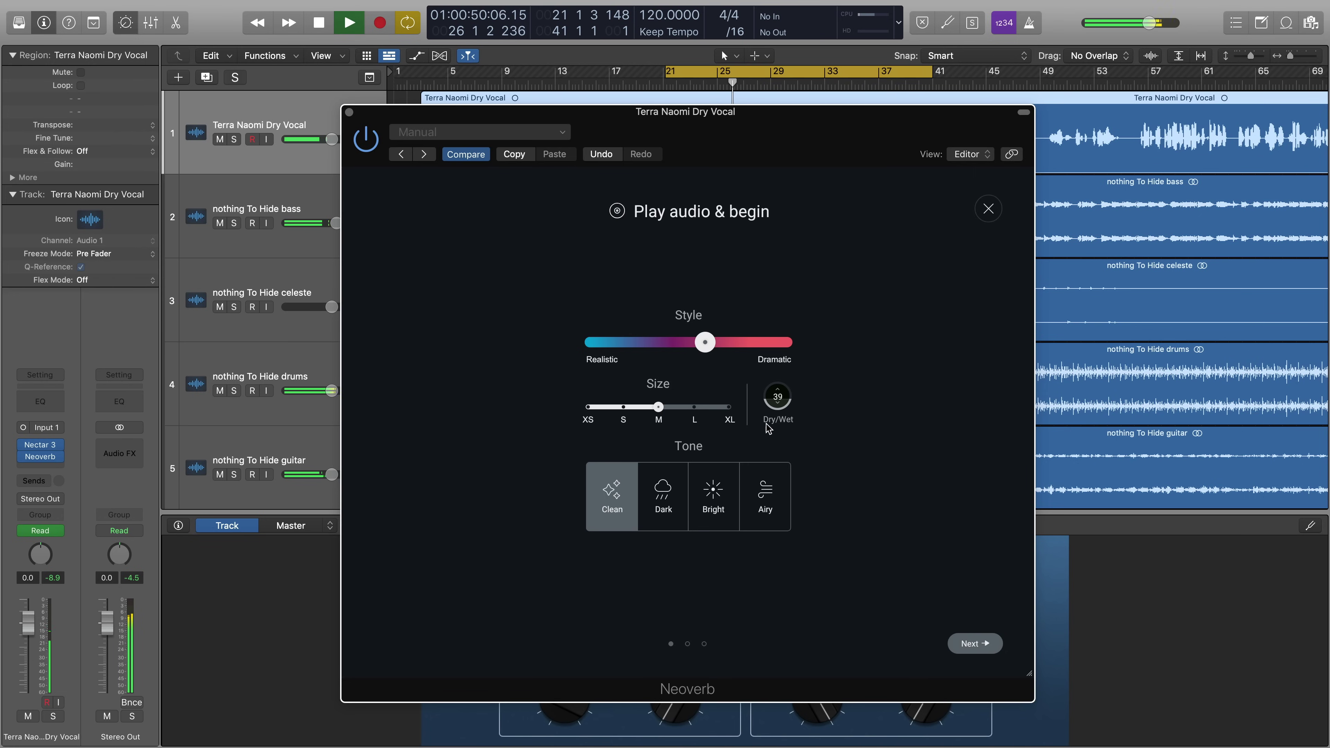
{"action": "key", "text": "space"}
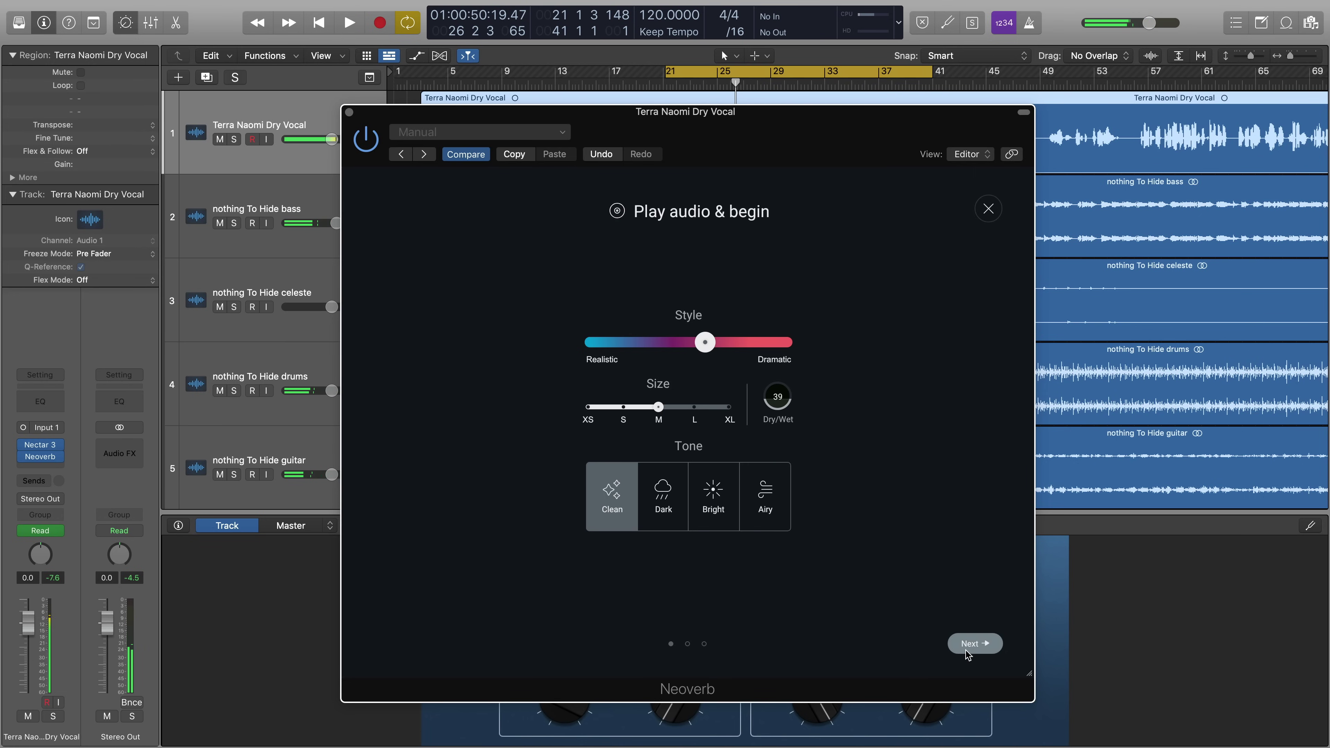
Run the Reverb Assistant analysis on the playing audio and accept its Auto Cut and Unmask suggestion
{"action": "left_click", "coordinate": [974, 644]}
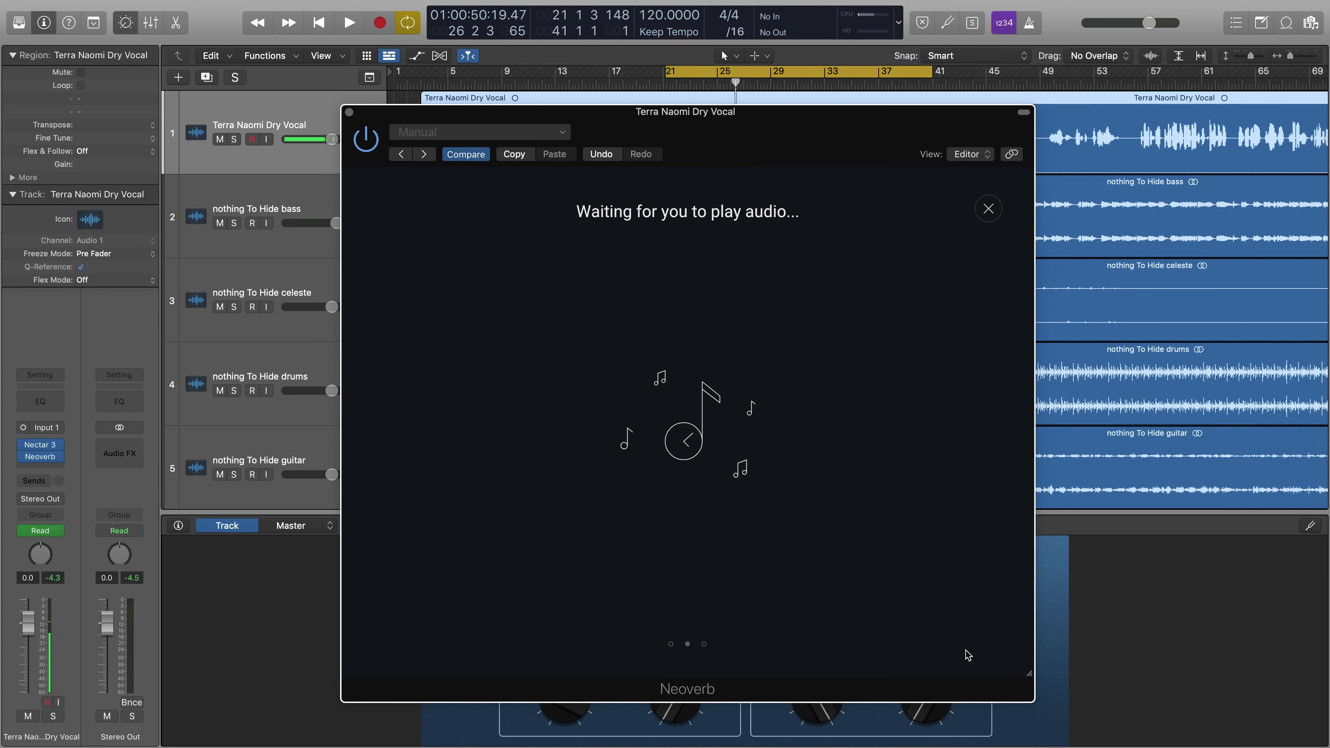
{"action": "key", "text": "space"}
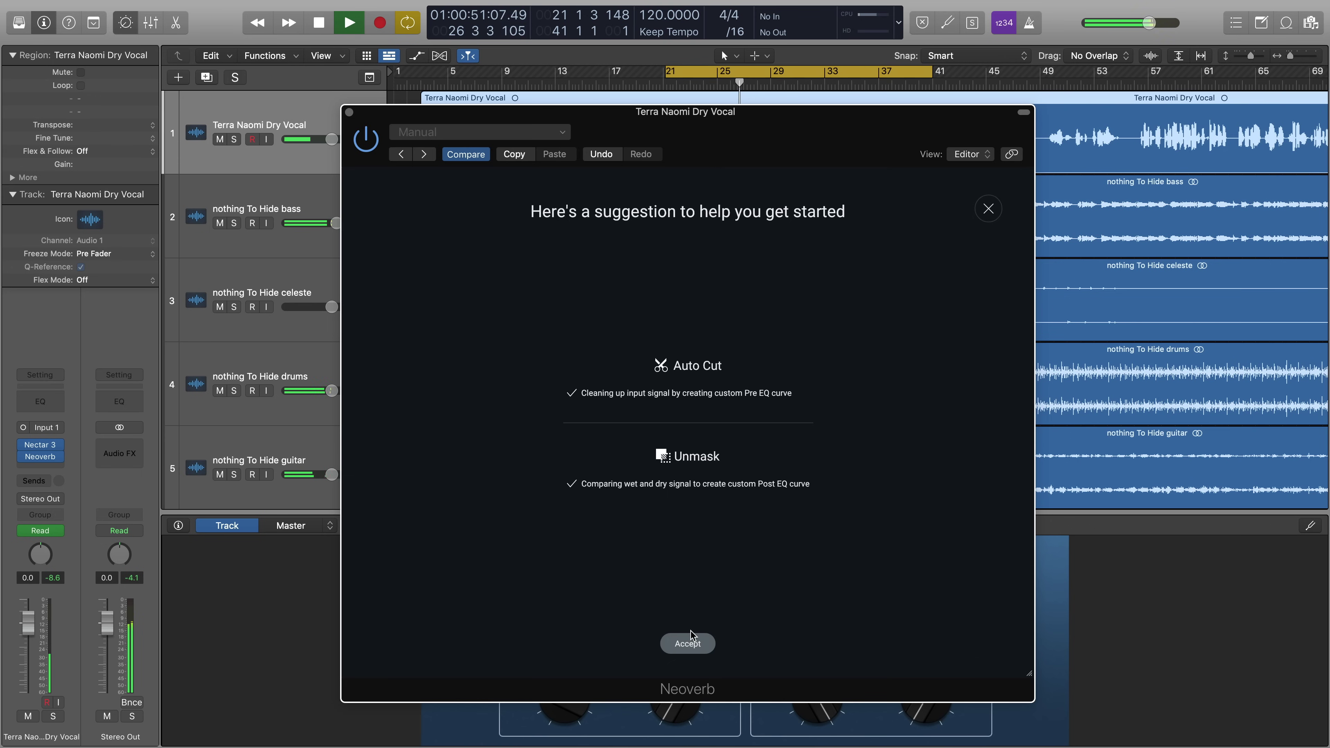
{"action": "left_click", "coordinate": [685, 642]}
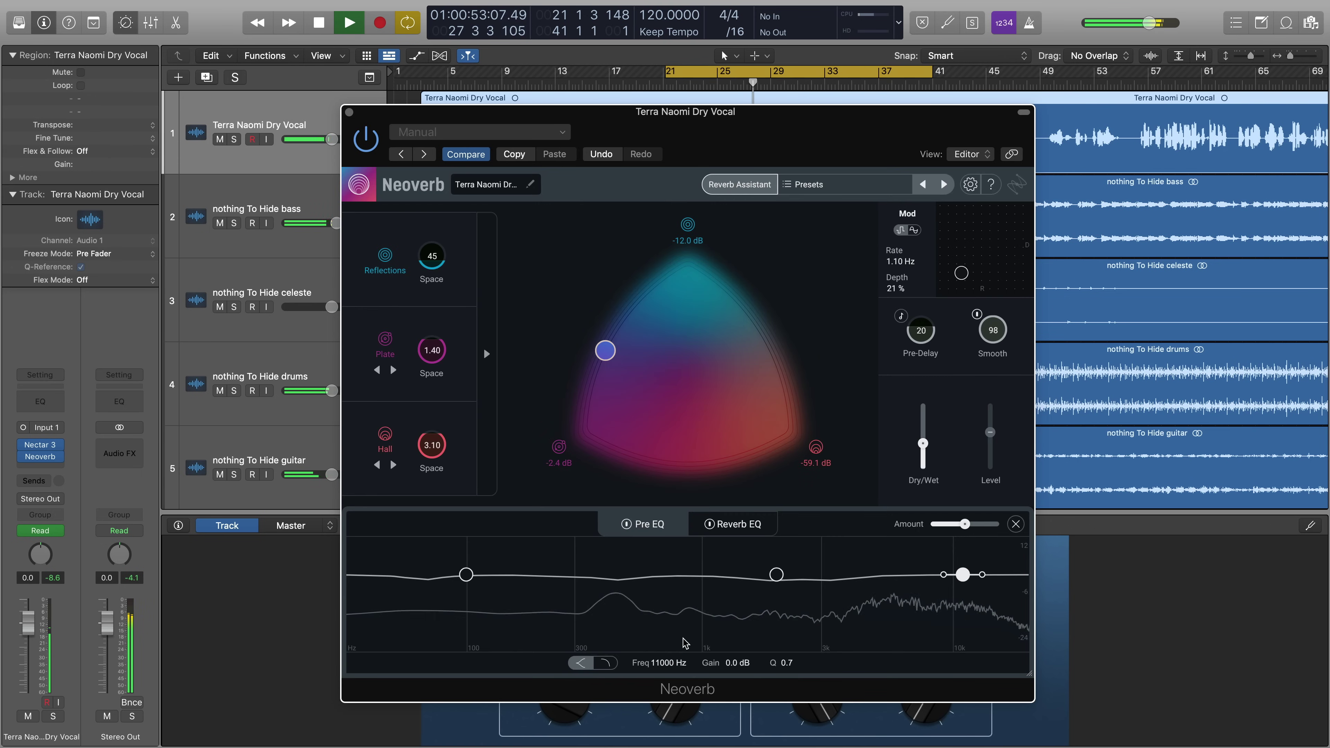
{"action": "key", "text": "space"}
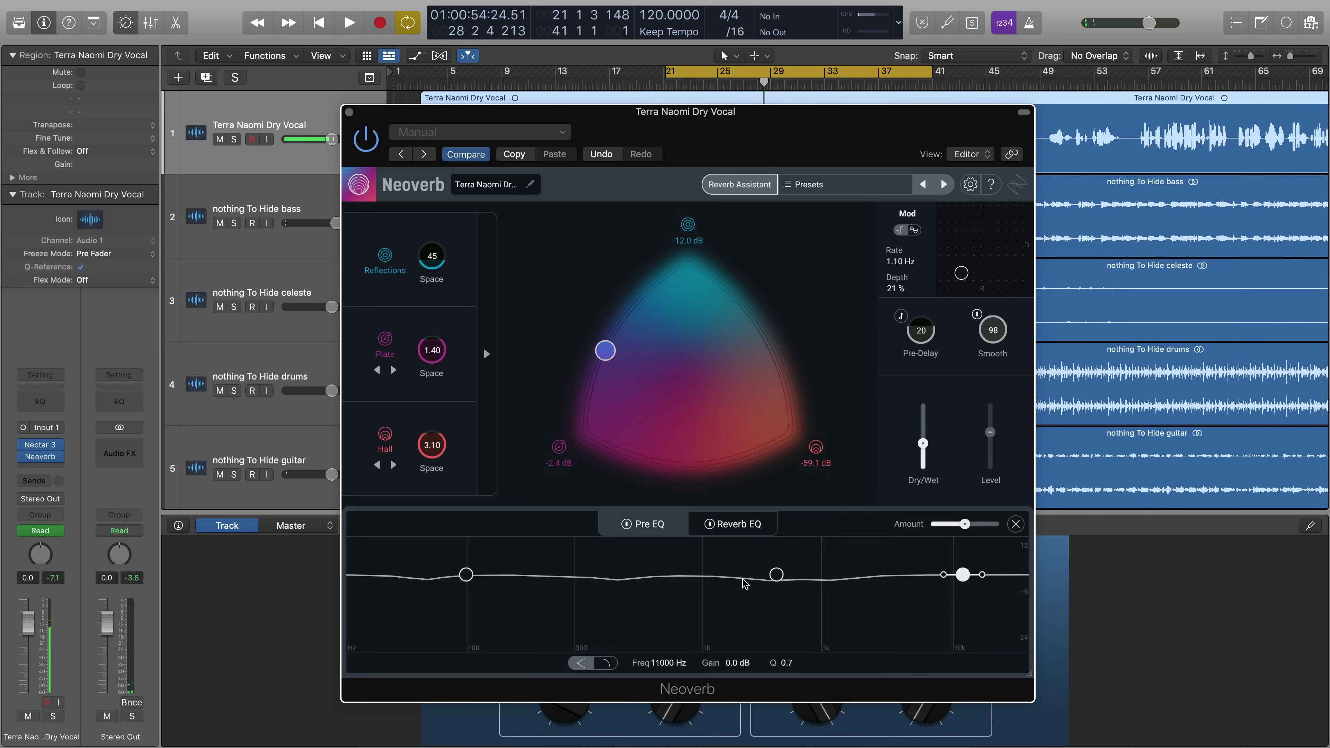
Raise the Pre EQ amount to 200% and the Reverb EQ amount to 195%, and compare both curves
{"action": "mouse_move", "coordinate": [966, 529]}
{"action": "mouse_move", "coordinate": [966, 530]}
{"action": "left_mouse_down"}
{"action": "mouse_move", "coordinate": [998, 530]}
{"action": "mouse_move", "coordinate": [934, 529]}
{"action": "mouse_move", "coordinate": [963, 529]}
{"action": "left_mouse_up"}
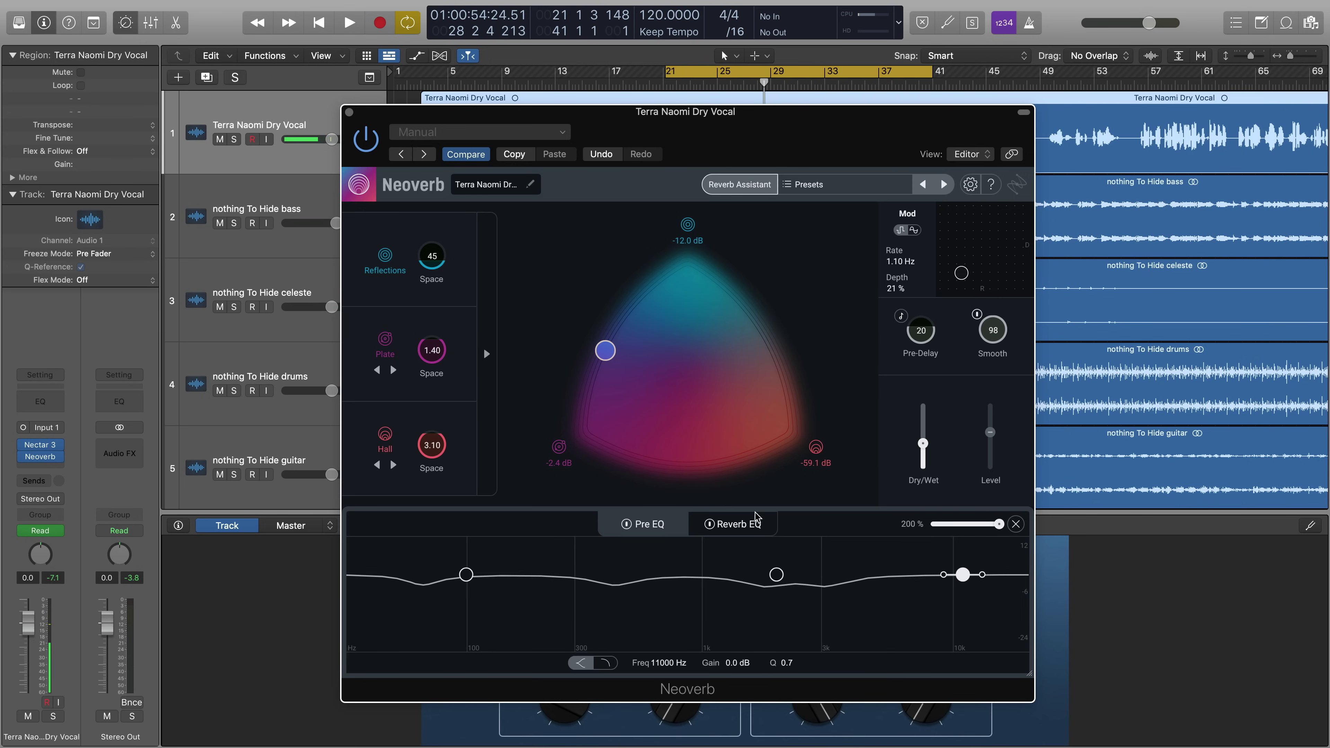
{"action": "left_click", "coordinate": [747, 523]}
{"action": "left_click_drag", "start_coordinate": [964, 524], "coordinate": [998, 527]}
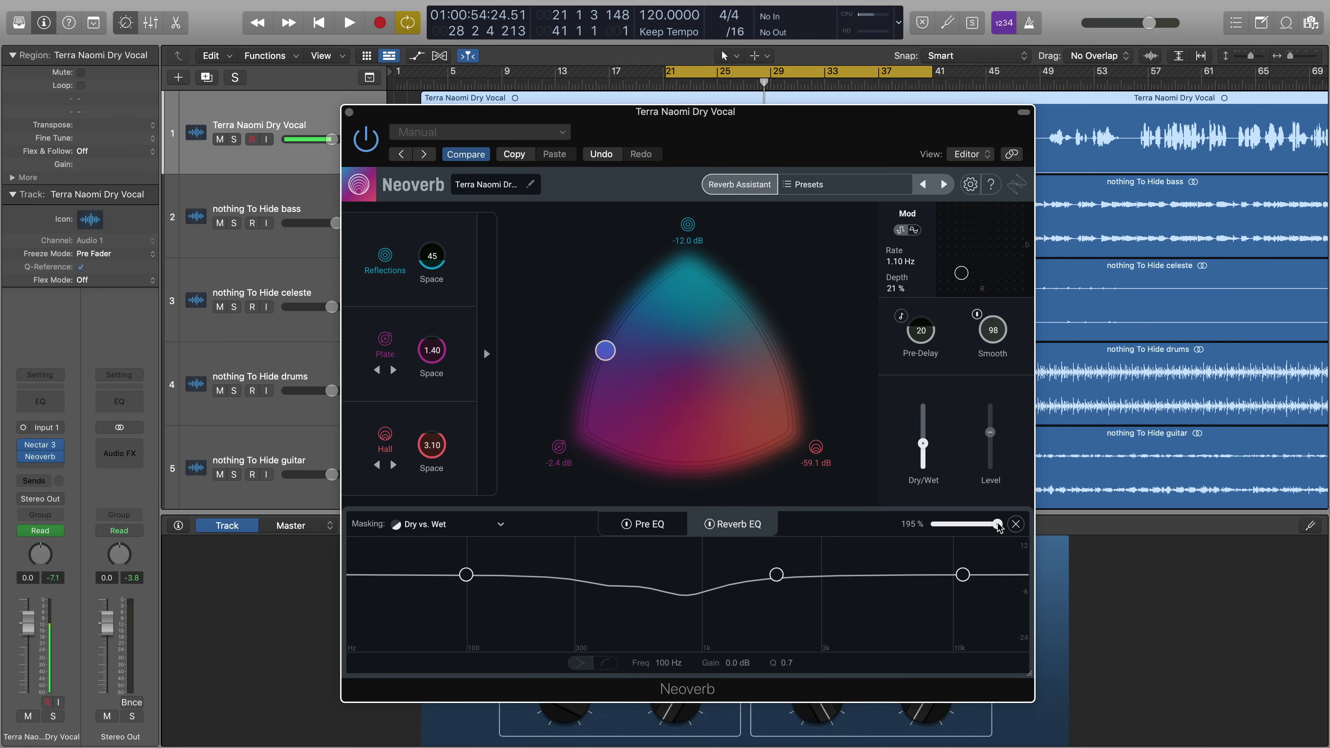
{"action": "left_click", "coordinate": [654, 526]}
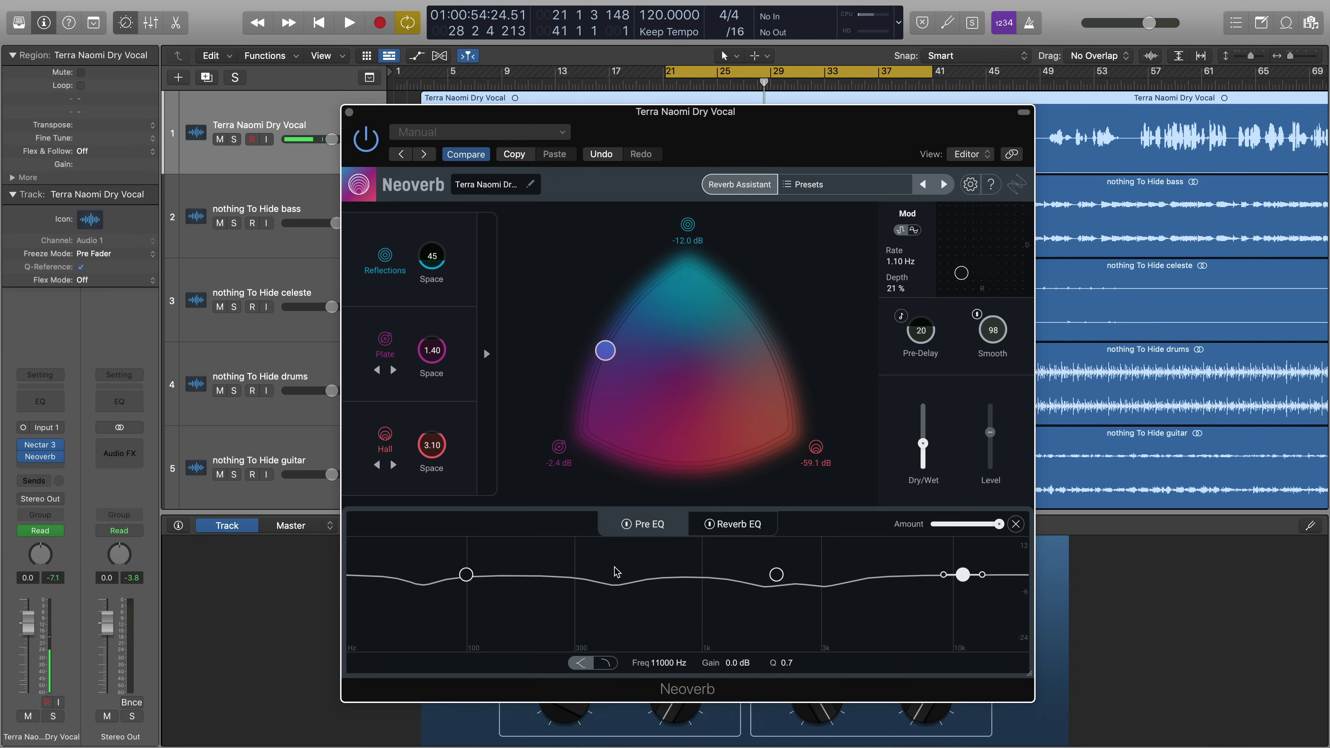
{"action": "left_click", "coordinate": [754, 526]}
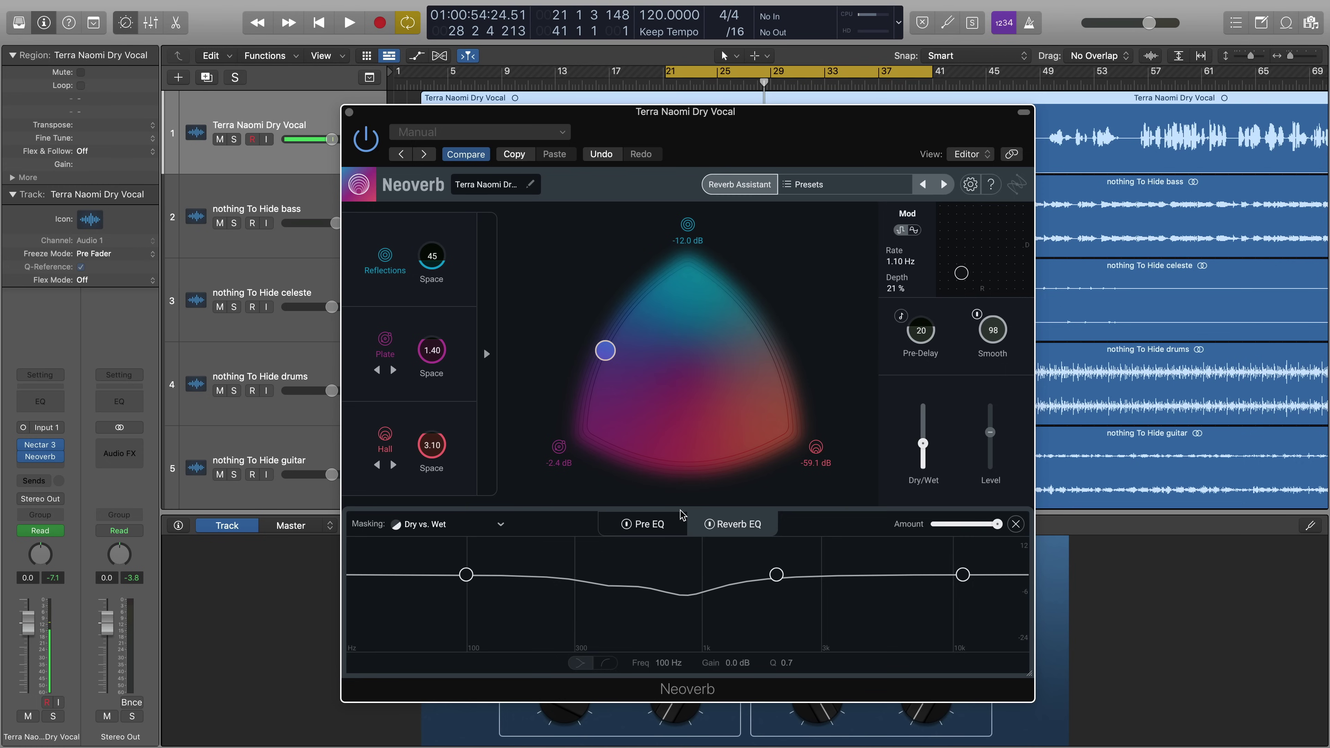
Solo the vocal with Pre EQ and Reverb EQ bypassed, and raise Dry/Wet to about 45%
{"action": "key", "text": "s"}
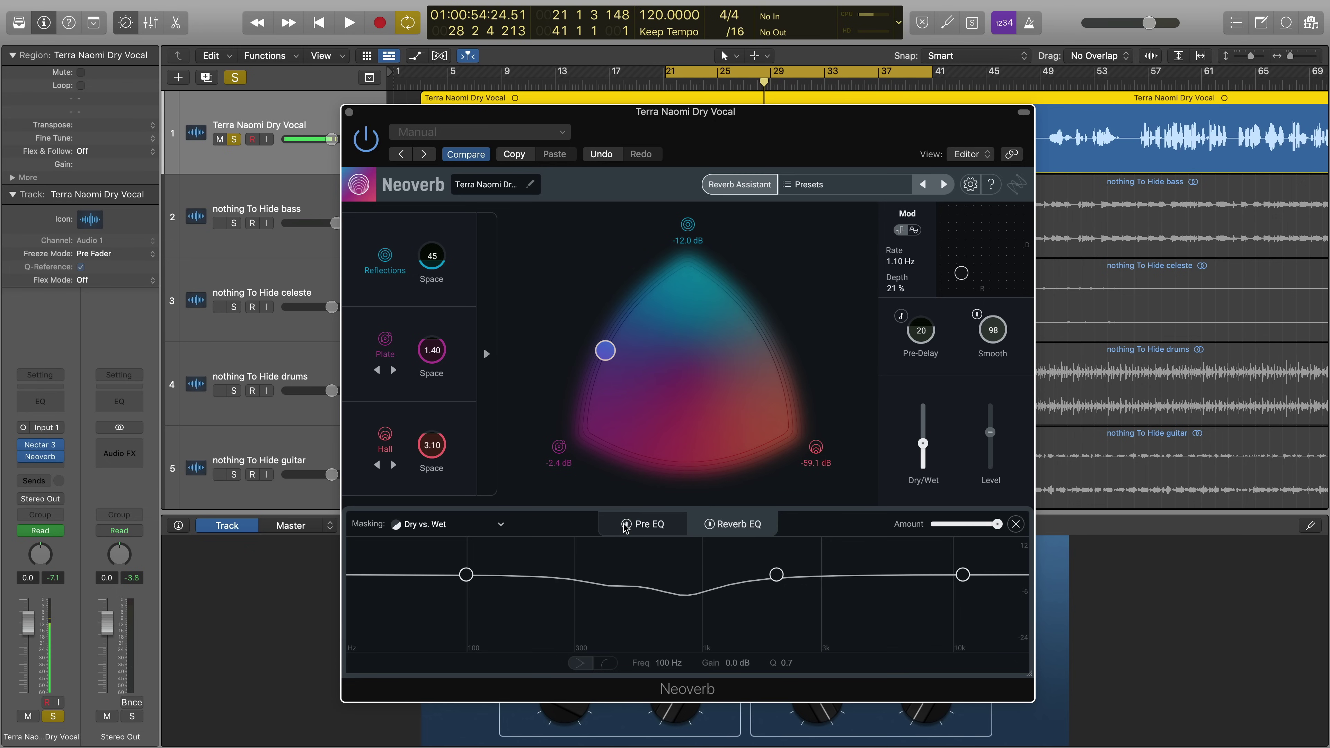
{"action": "mouse_move", "coordinate": [920, 450]}
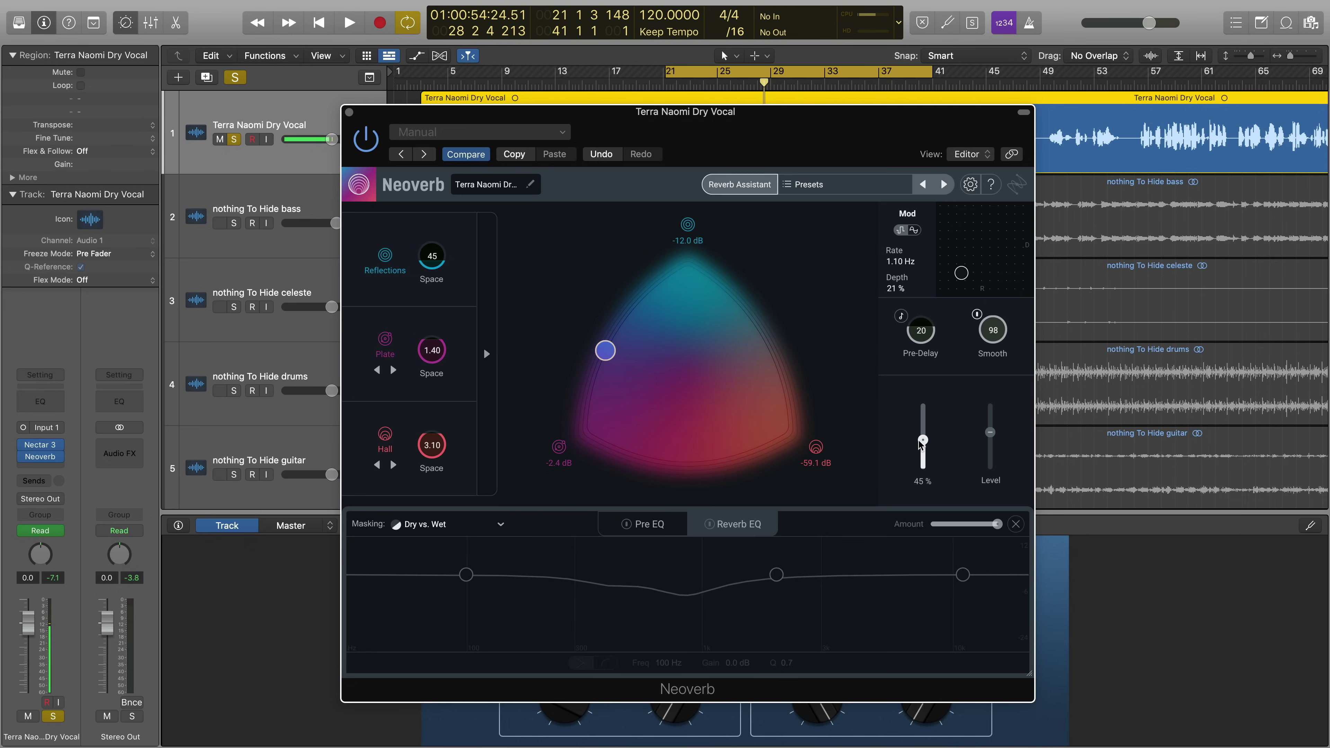
{"action": "left_click_drag", "start_coordinate": [918, 440], "coordinate": [918, 439]}
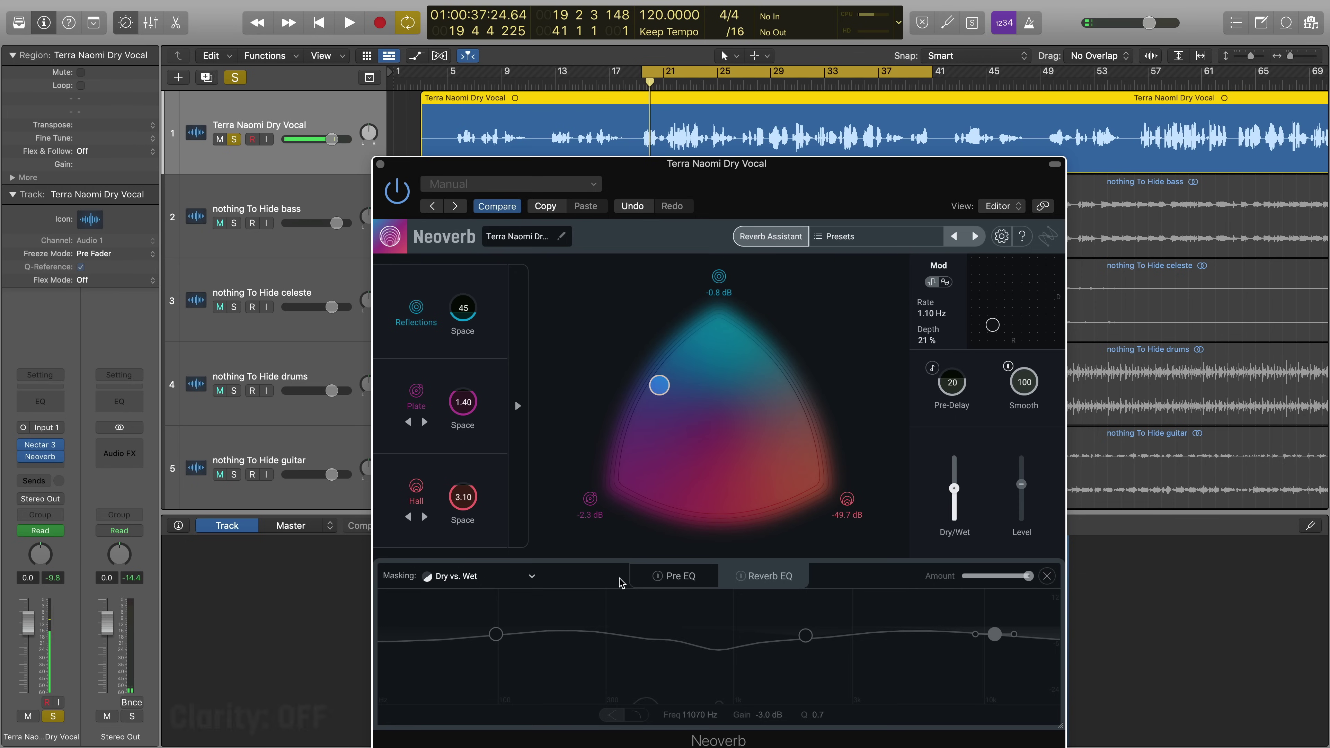
Play the soloed vocal and switch Pre EQ and Reverb EQ on and off to compare, leaving both on
{"action": "key", "text": "space"}
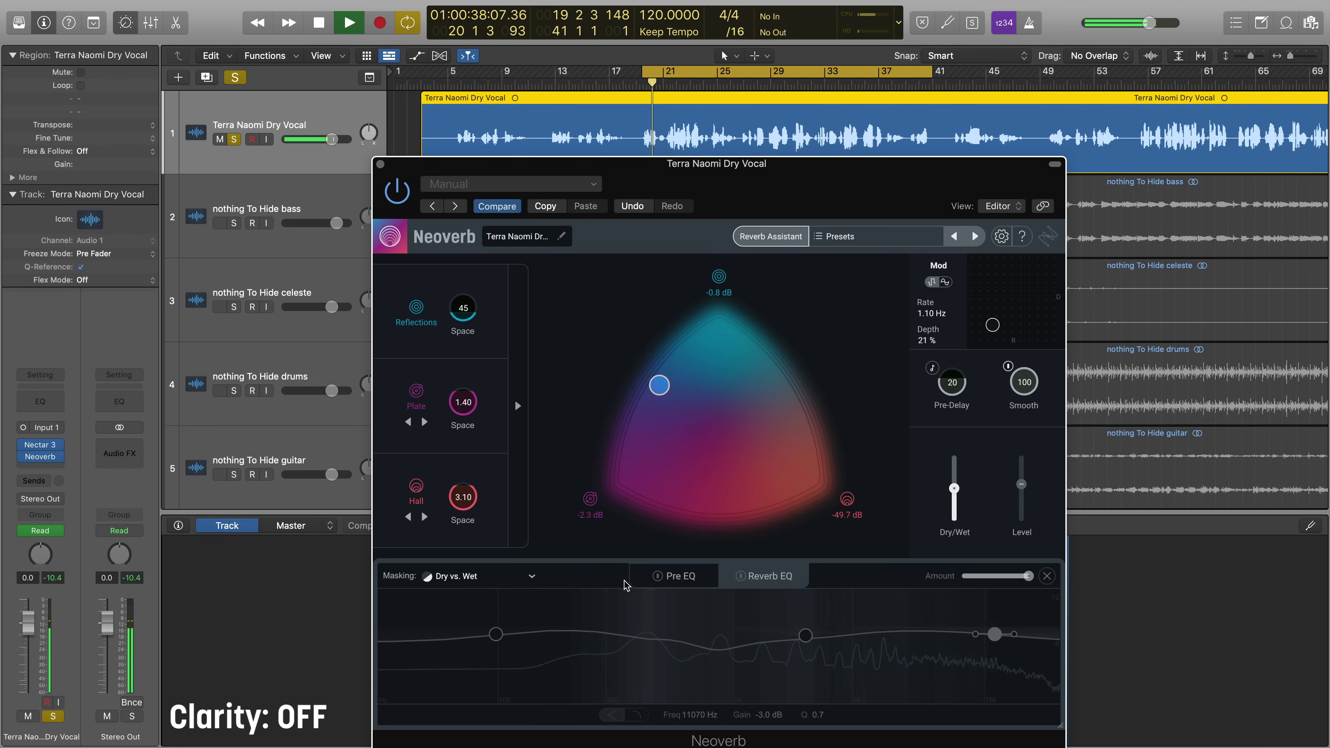
{"action": "left_click", "coordinate": [742, 578]}
{"action": "left_click", "coordinate": [669, 578]}
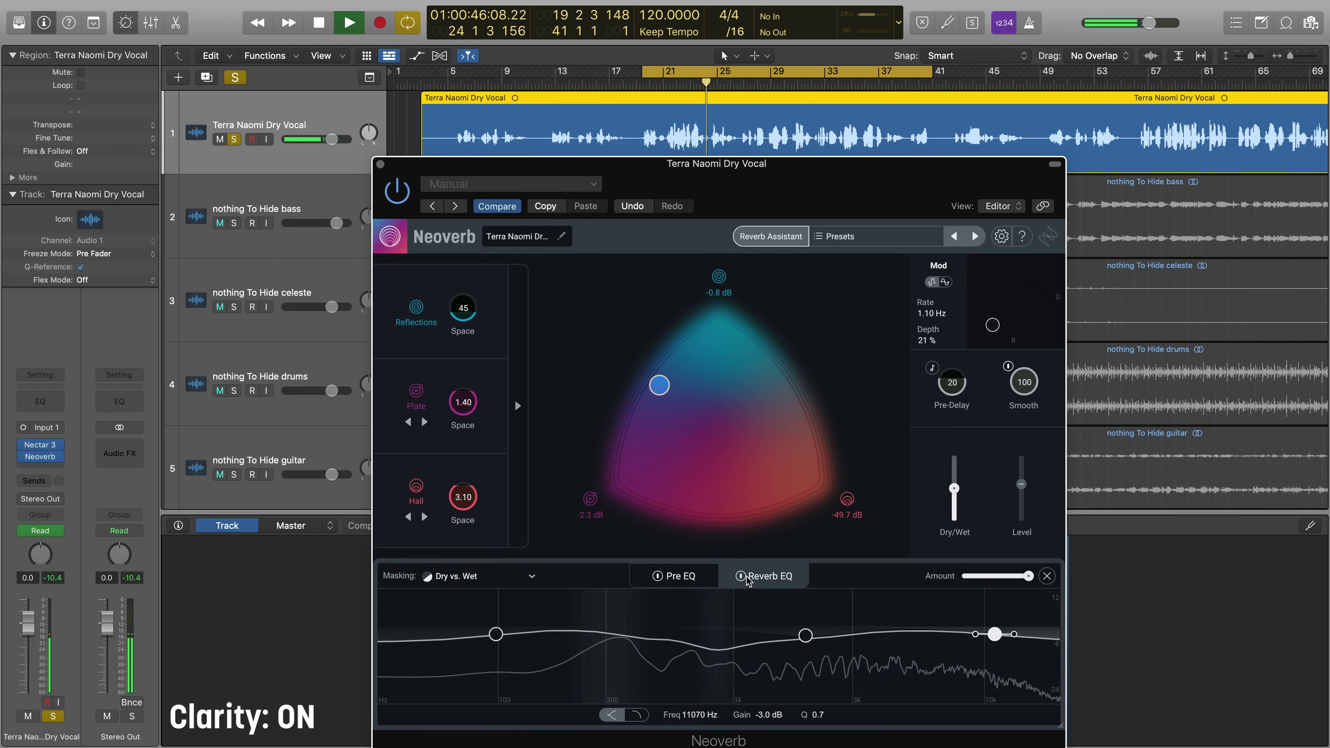
{"action": "left_click", "coordinate": [657, 577]}
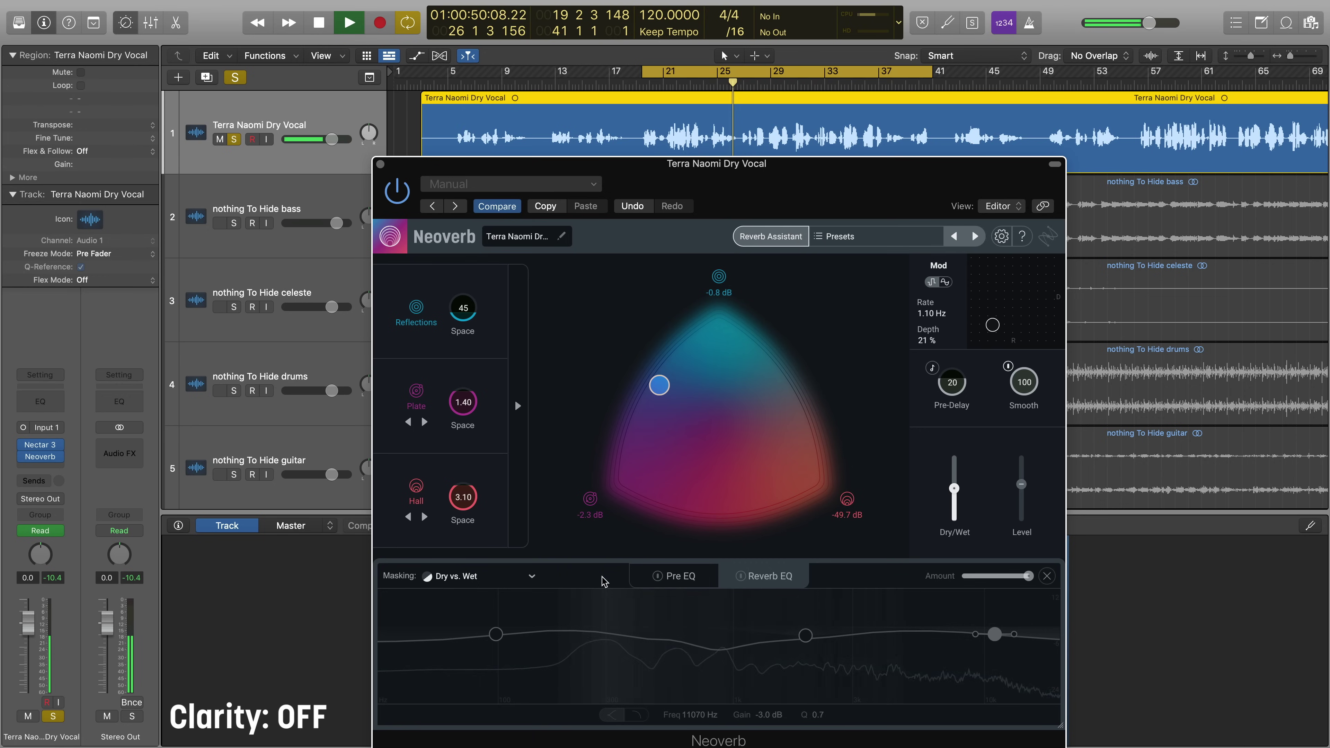
{"action": "left_click", "coordinate": [741, 576]}
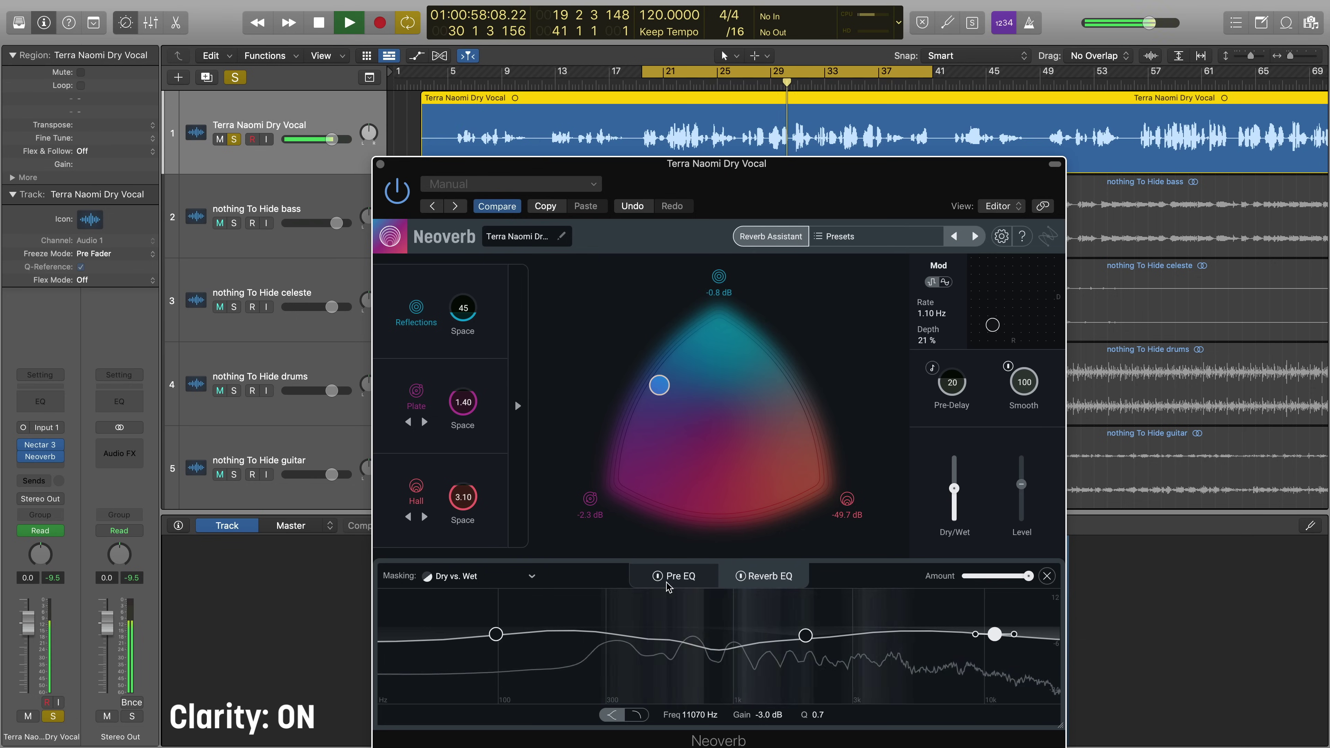
{"action": "left_click", "coordinate": [740, 578]}
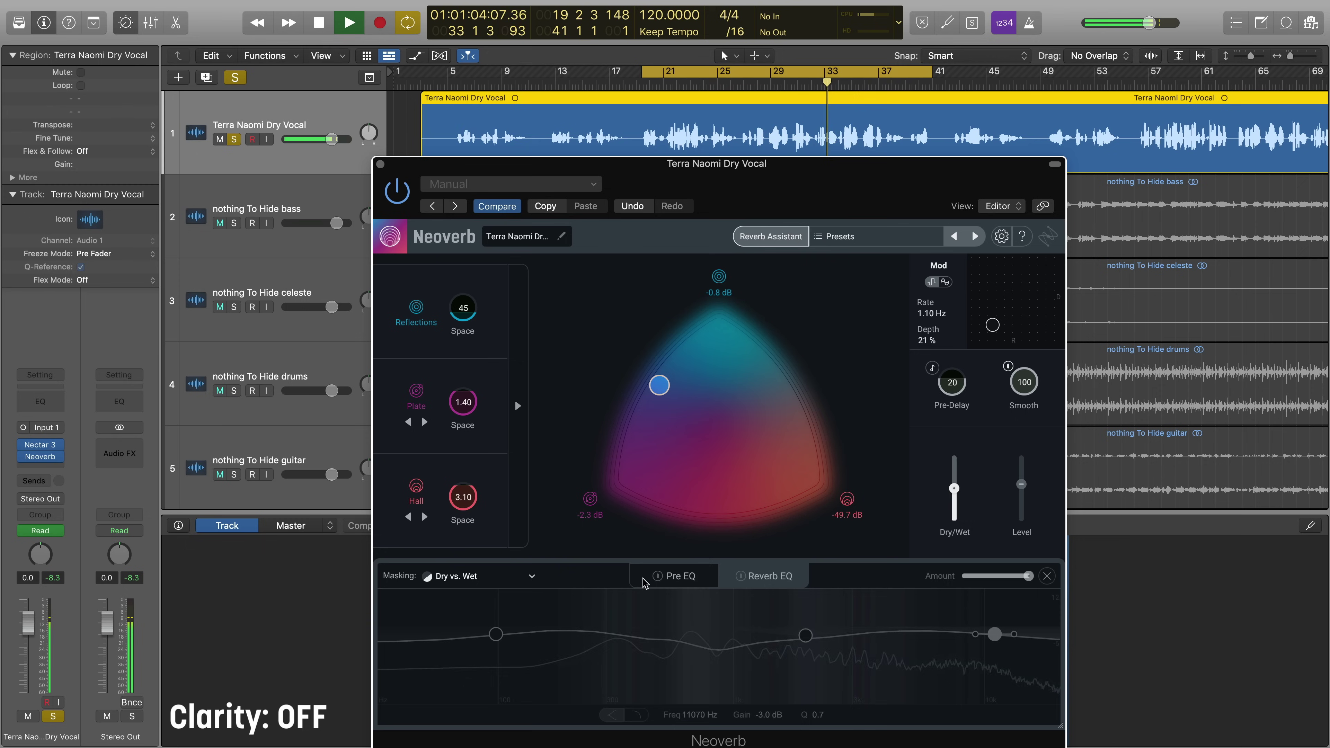
{"action": "left_click", "coordinate": [738, 578]}
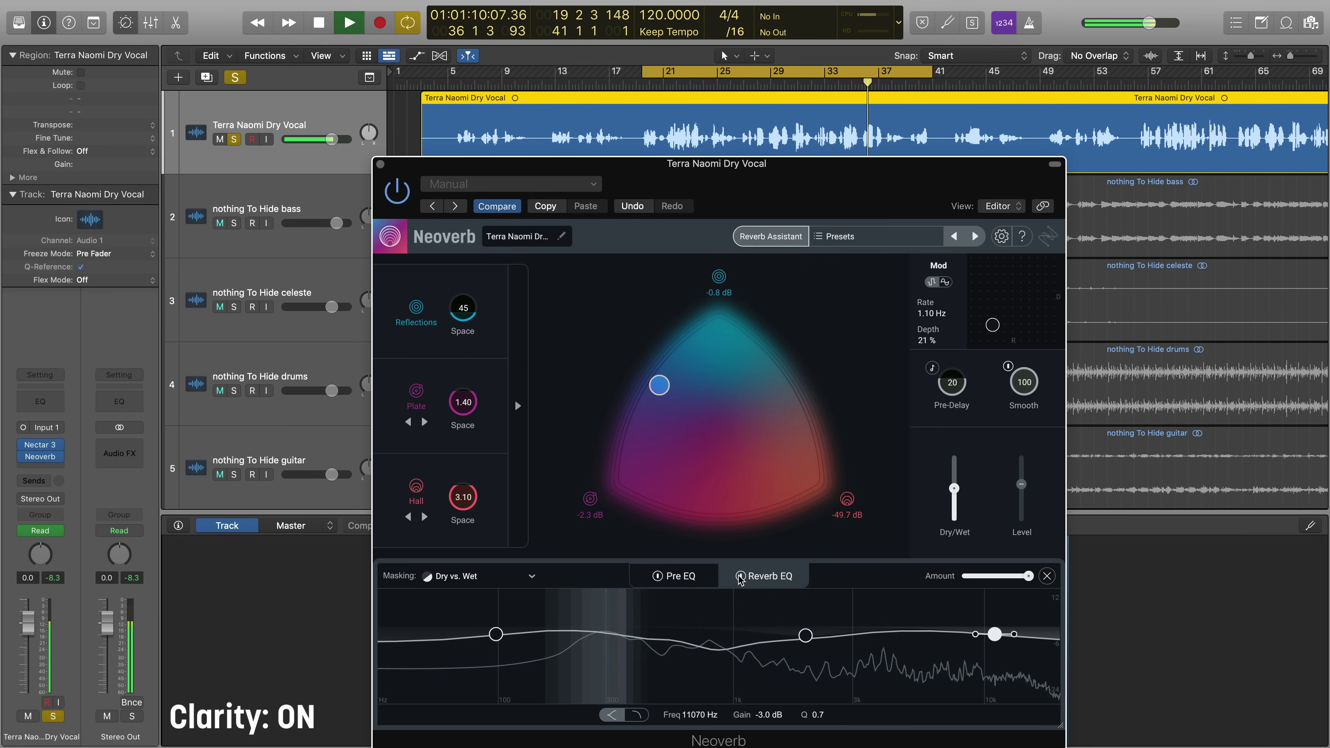
Toggle the Pre EQ and Reverb EQ once more during vocal playback to compare the clarity of the reverb
{"action": "left_click", "coordinate": [658, 577]}
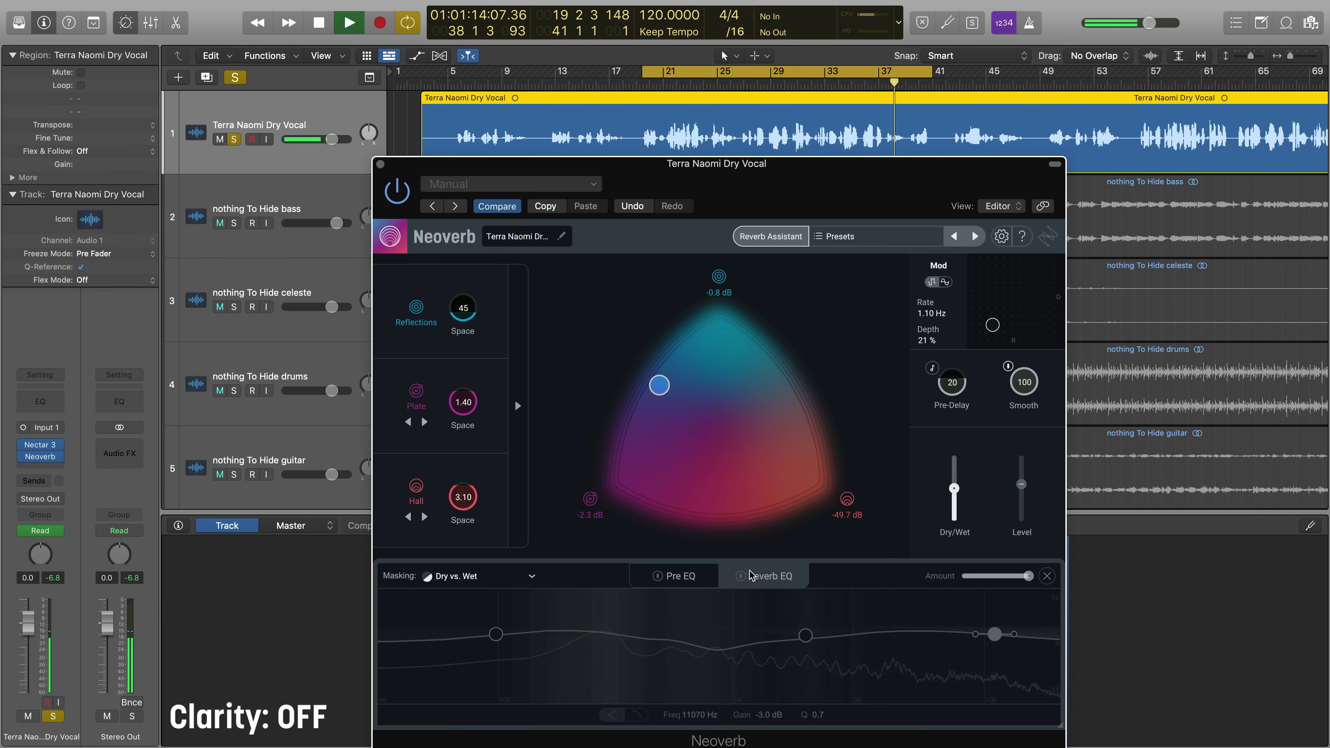
{"action": "left_click", "coordinate": [742, 577]}
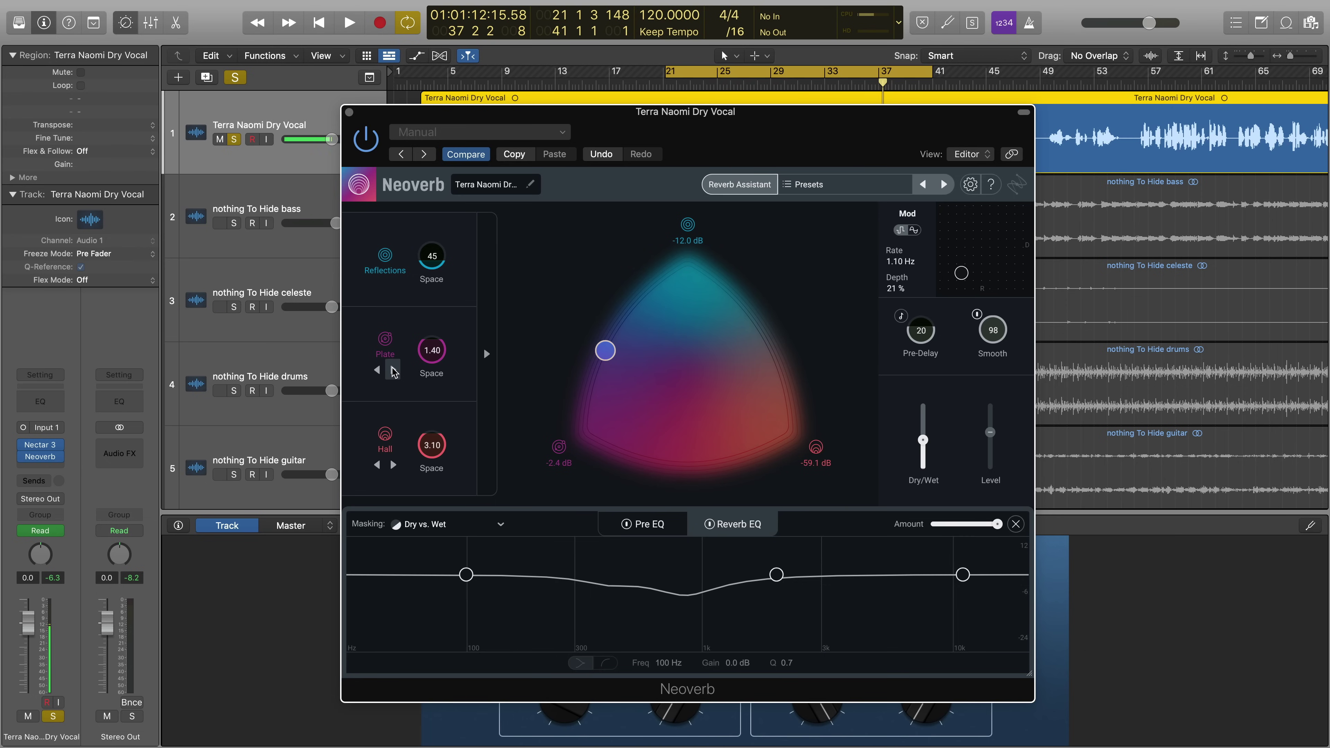
Try the medium and large chamber types for the second and third reverb engines, cycling them back to Plate and Hall
{"action": "left_click", "coordinate": [393, 371]}
{"action": "left_click", "coordinate": [394, 465]}
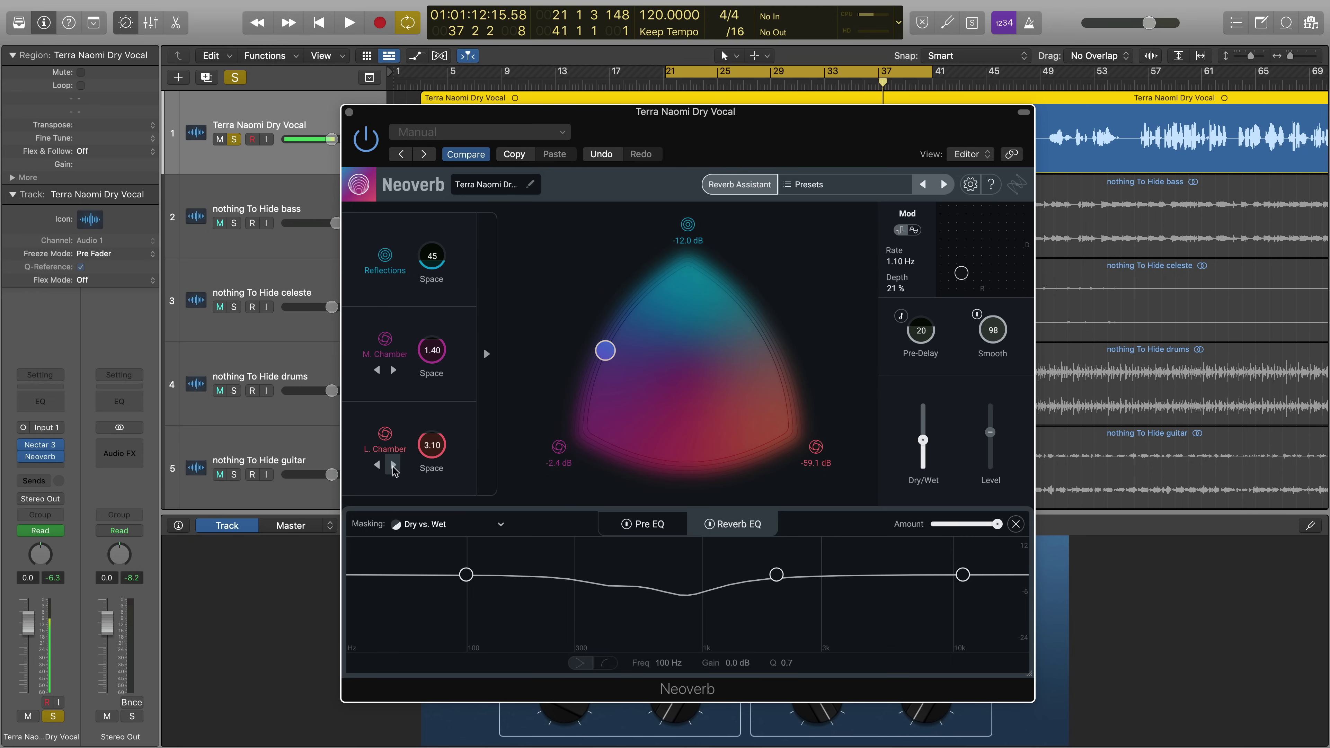
{"action": "left_click", "coordinate": [394, 465]}
{"action": "left_click", "coordinate": [394, 465]}
{"action": "left_click", "coordinate": [394, 370]}
Shift the reverb blend toward Reflections, to about -0.8 dB Reflections, -2.3 dB Plate and -49.7 dB Hall, and audition it on the vocal
{"action": "mouse_move", "coordinate": [604, 356]}
{"action": "left_mouse_down"}
{"action": "mouse_move", "coordinate": [575, 442]}
{"action": "mouse_move", "coordinate": [717, 463]}
{"action": "mouse_move", "coordinate": [802, 445]}
{"action": "mouse_move", "coordinate": [793, 385]}
{"action": "mouse_move", "coordinate": [679, 242]}
{"action": "mouse_move", "coordinate": [652, 246]}
{"action": "mouse_move", "coordinate": [603, 360]}
{"action": "mouse_move", "coordinate": [659, 429]}
{"action": "mouse_move", "coordinate": [700, 429]}
{"action": "mouse_move", "coordinate": [723, 382]}
{"action": "mouse_move", "coordinate": [673, 341]}
{"action": "mouse_move", "coordinate": [648, 378]}
{"action": "mouse_move", "coordinate": [675, 410]}
{"action": "mouse_move", "coordinate": [673, 361]}
{"action": "mouse_move", "coordinate": [623, 340]}
{"action": "left_mouse_up"}
{"action": "key", "text": "space"}
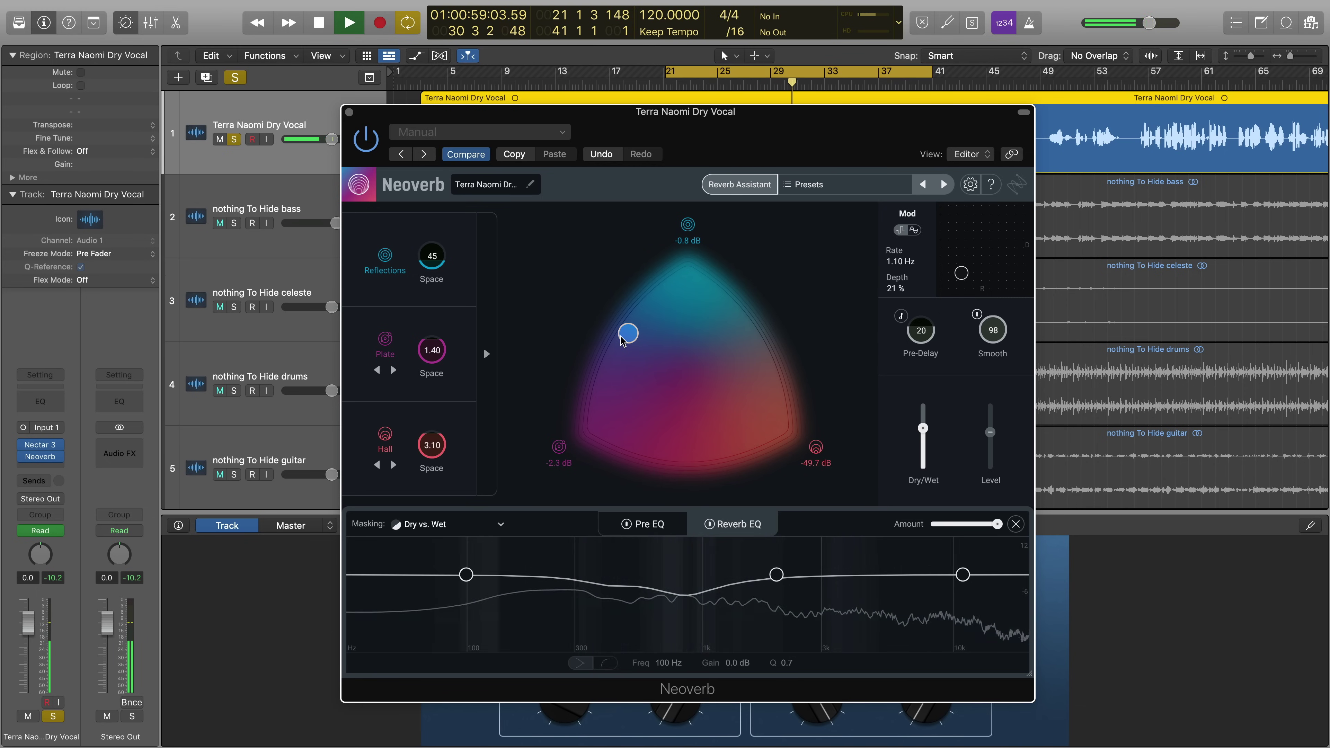
{"action": "key", "text": "space"}
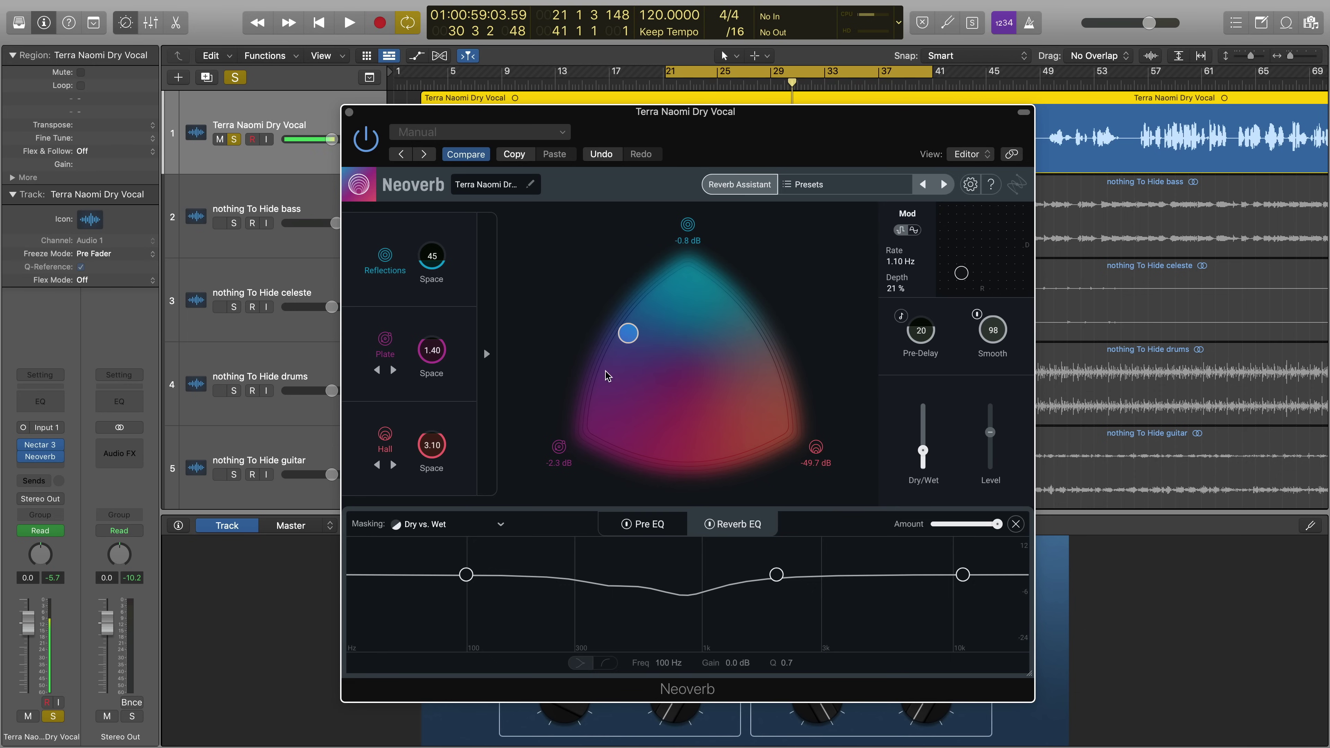
Examine the detailed parameters of the three reverb engines and the list of preset categories, closing each view
{"action": "left_click", "coordinate": [486, 356]}
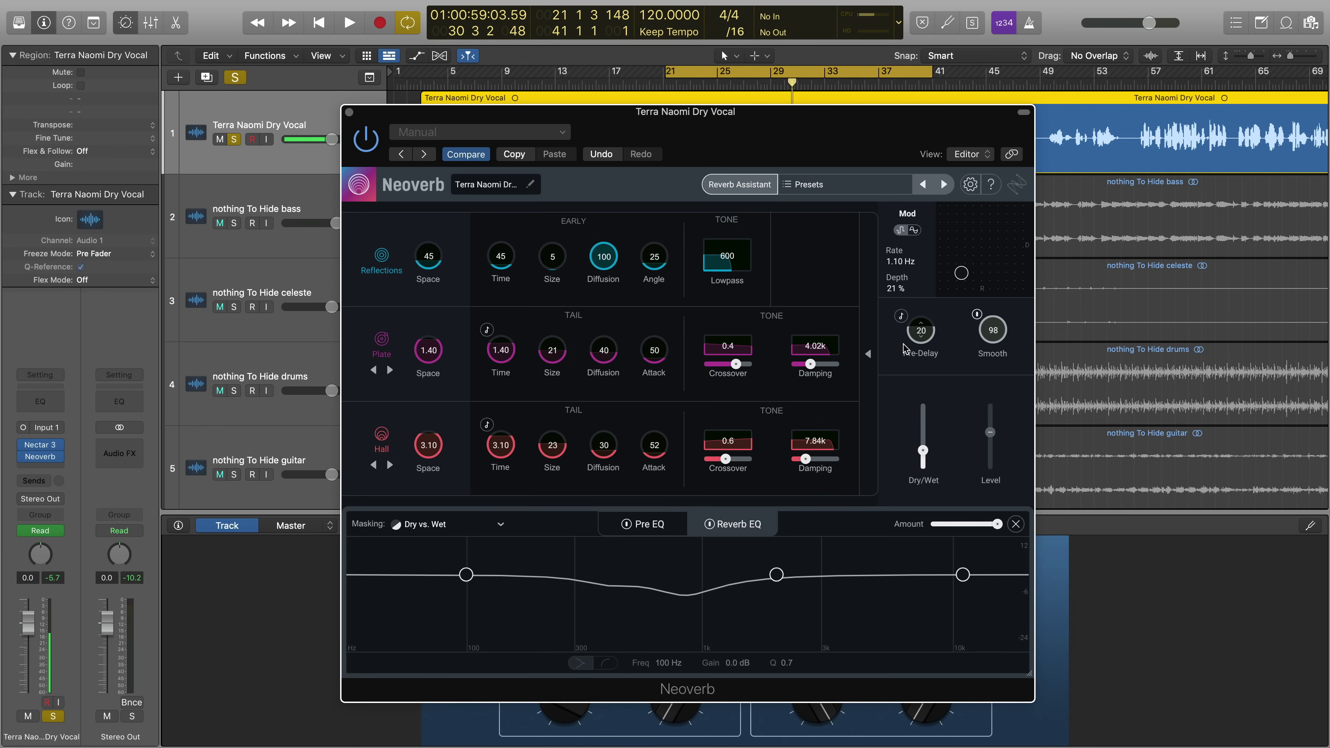
{"action": "left_click", "coordinate": [867, 353]}
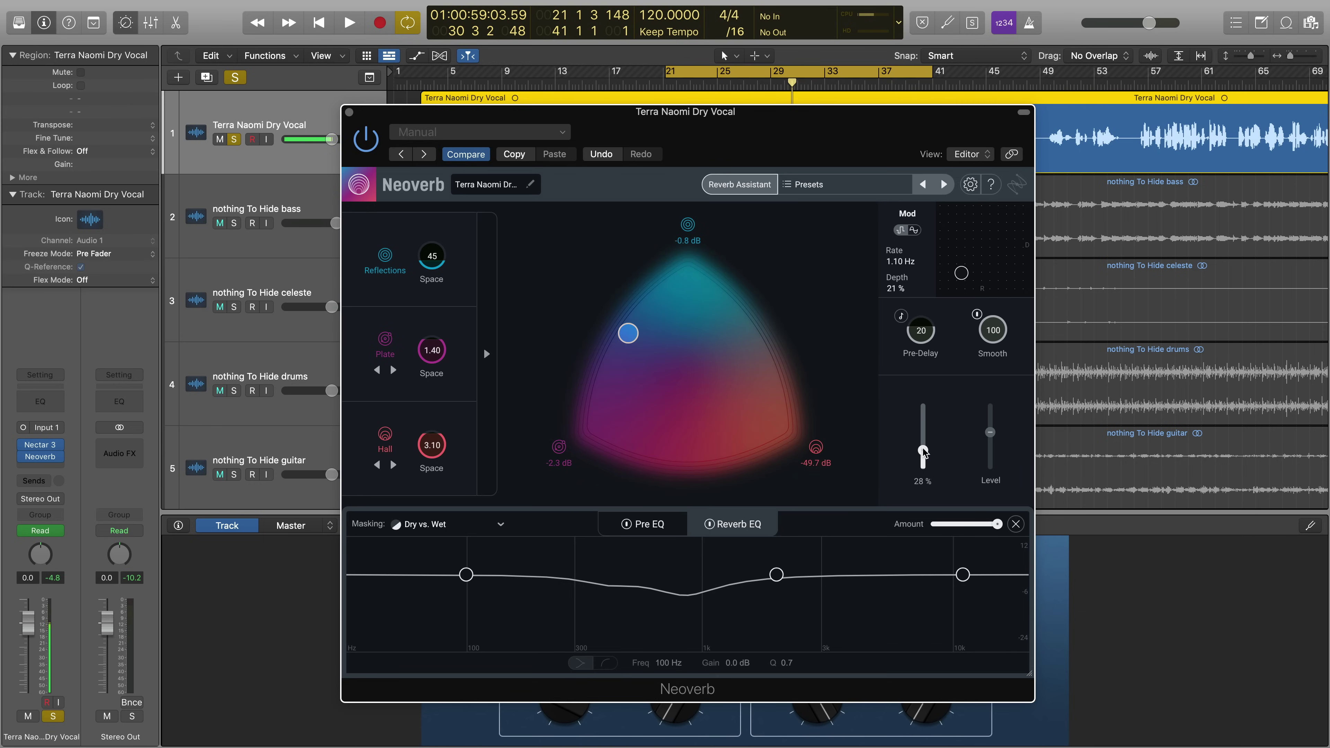
{"action": "mouse_move", "coordinate": [990, 439]}
{"action": "left_click", "coordinate": [849, 186]}
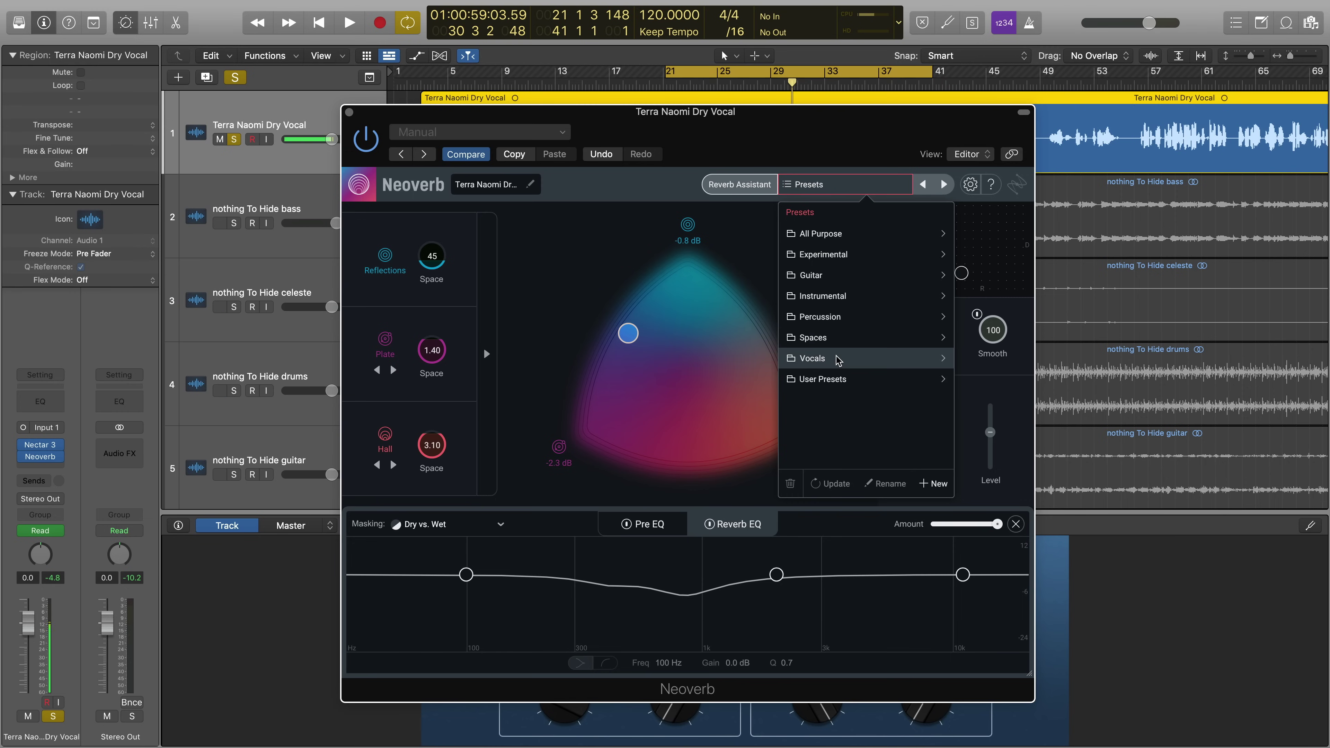
{"action": "left_click", "coordinate": [567, 492]}
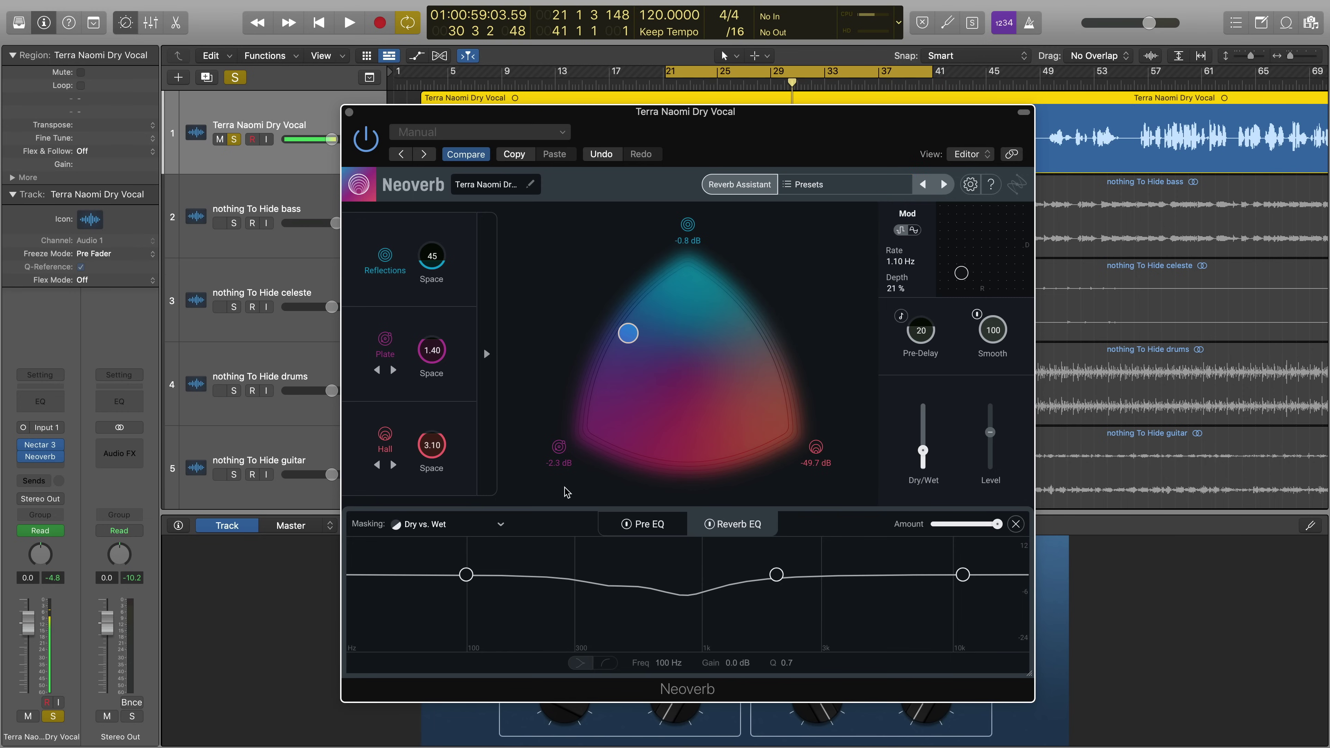